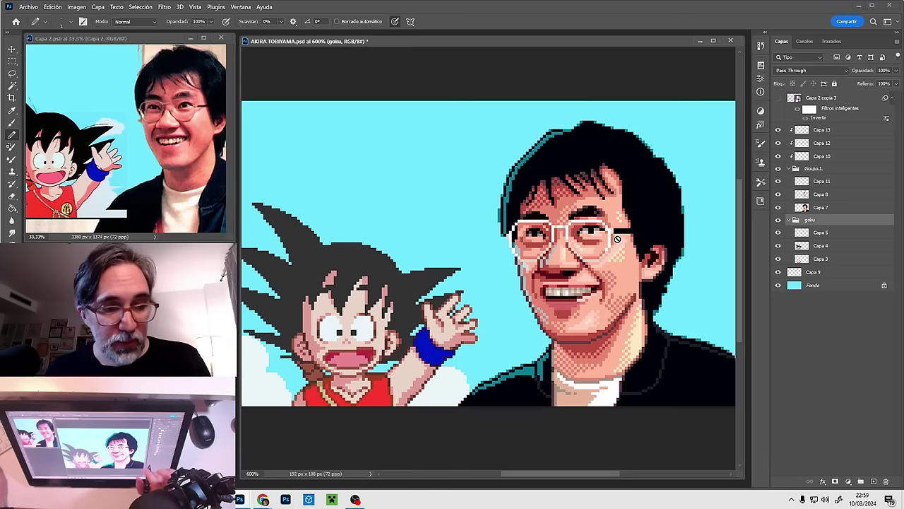
# Step: Make the layer Capa 13 active, above the man's portrait group
pyautogui.moveTo(643, 289)
pyautogui.mouseDown()
pyautogui.moveTo(595, 296)
pyautogui.moveTo(600, 277)
pyautogui.moveTo(623, 306)
pyautogui.moveTo(629, 295)
pyautogui.mouseUp()
pyautogui.keyDown('ctrl'); pyautogui.click(599, 277); pyautogui.keyUp('ctrl')
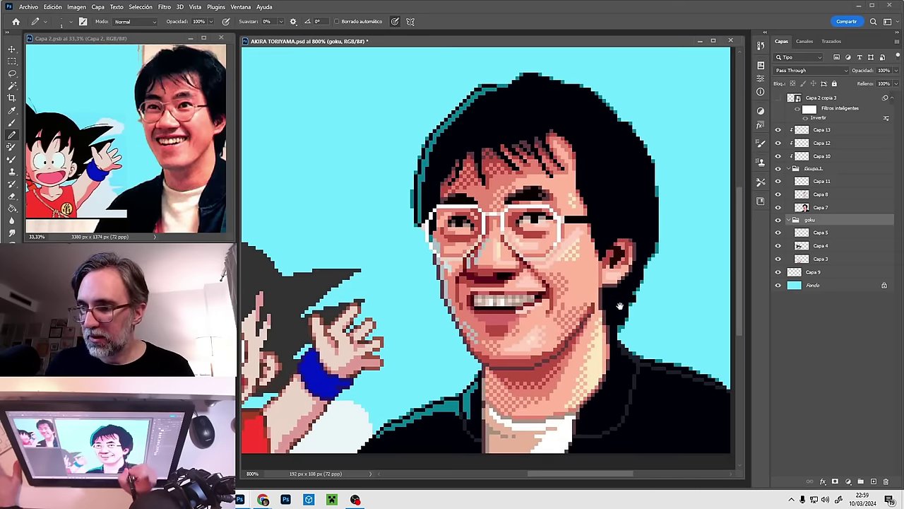
pyautogui.click(787, 182)
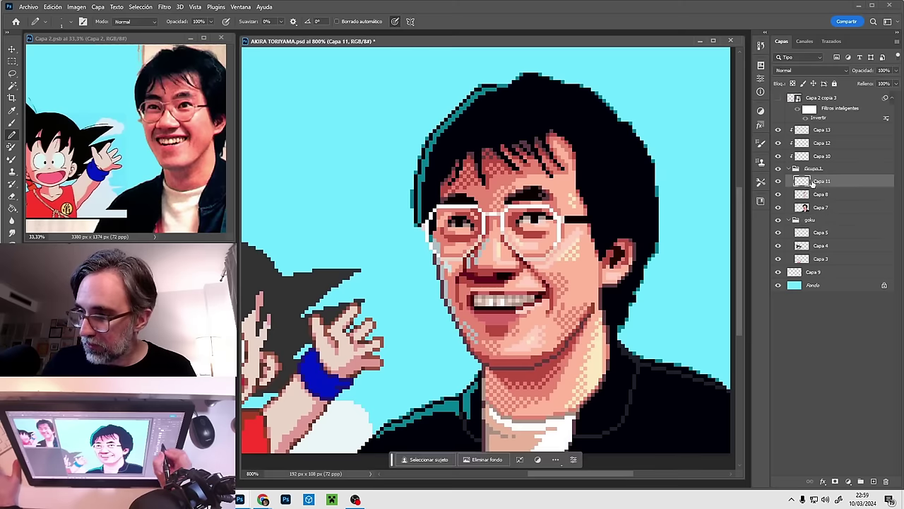
pyautogui.click(819, 131)
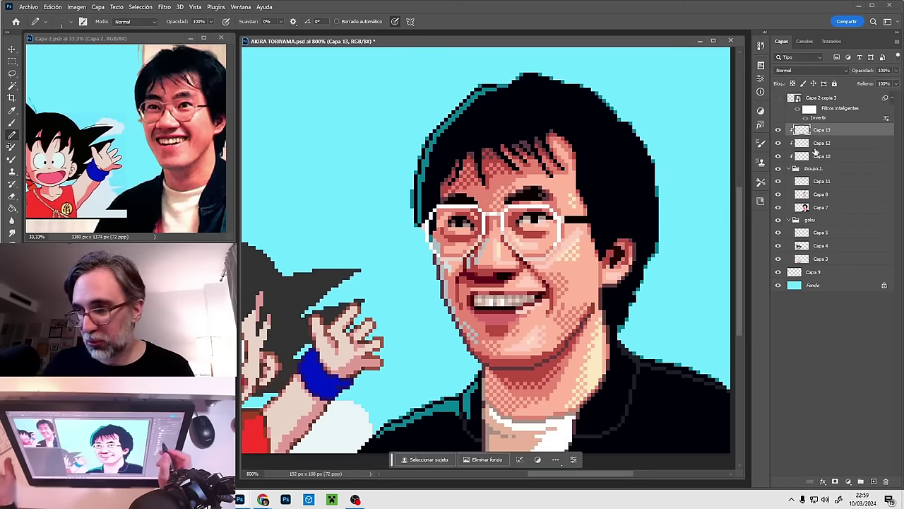
# Step: Examine the man's pixel-art portrait, comparing the edges and shading of the hair, face and jacket on both sides
pyautogui.moveTo(565, 251); pyautogui.dragTo(633, 277)
pyautogui.scroll(-1, 633, 277)
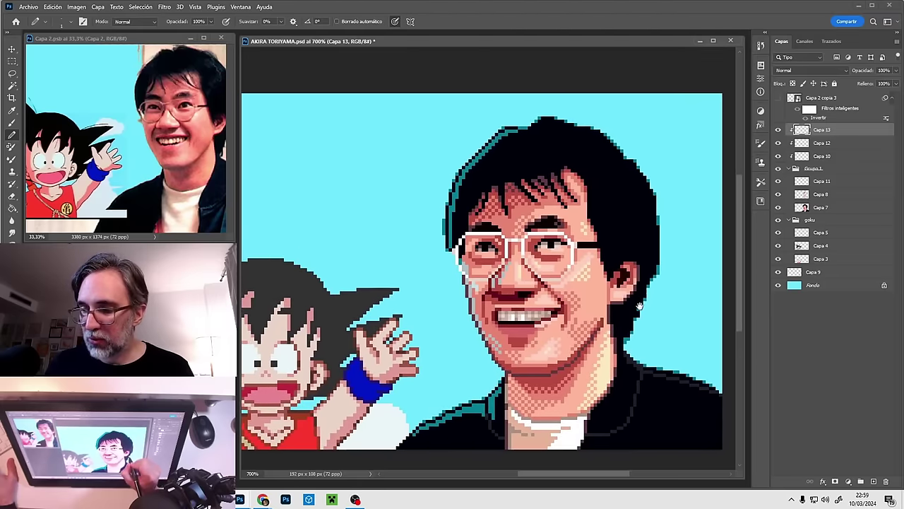
pyautogui.moveTo(639, 297); pyautogui.dragTo(643, 305)
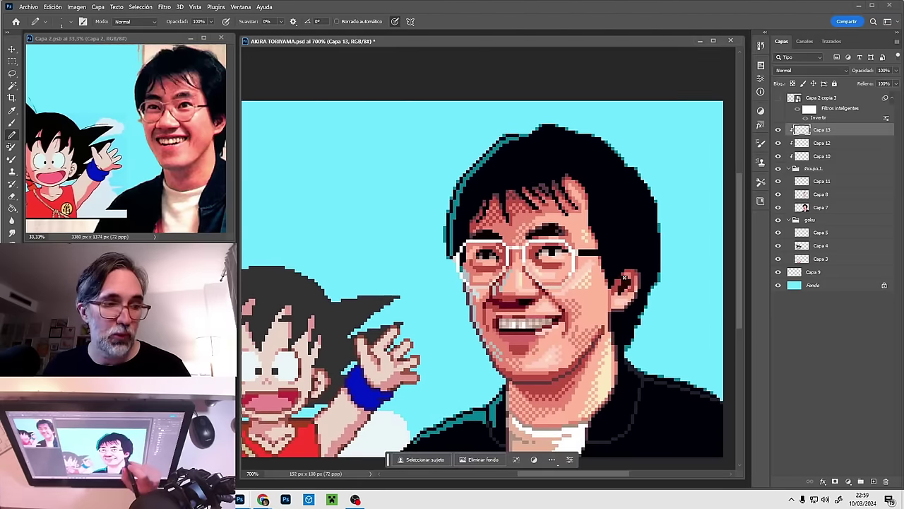
pyautogui.moveTo(657, 302); pyautogui.dragTo(649, 273)
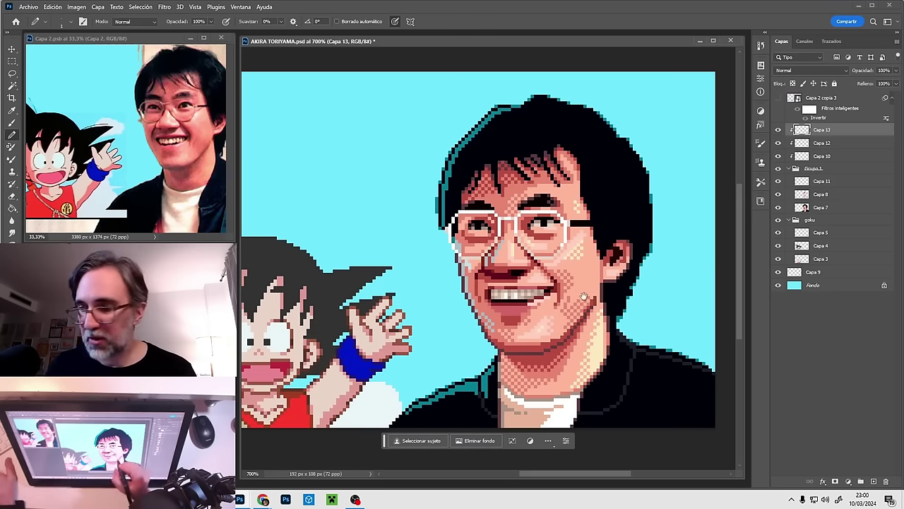
pyautogui.moveTo(599, 296); pyautogui.dragTo(607, 295)
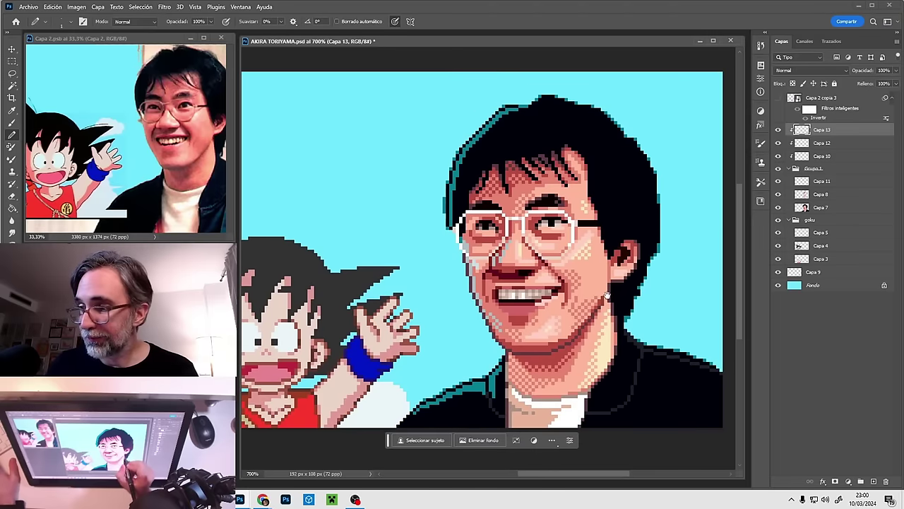
pyautogui.press('alt')
pyautogui.keyDown('ctrl'); pyautogui.click(604, 249); pyautogui.keyUp('ctrl')
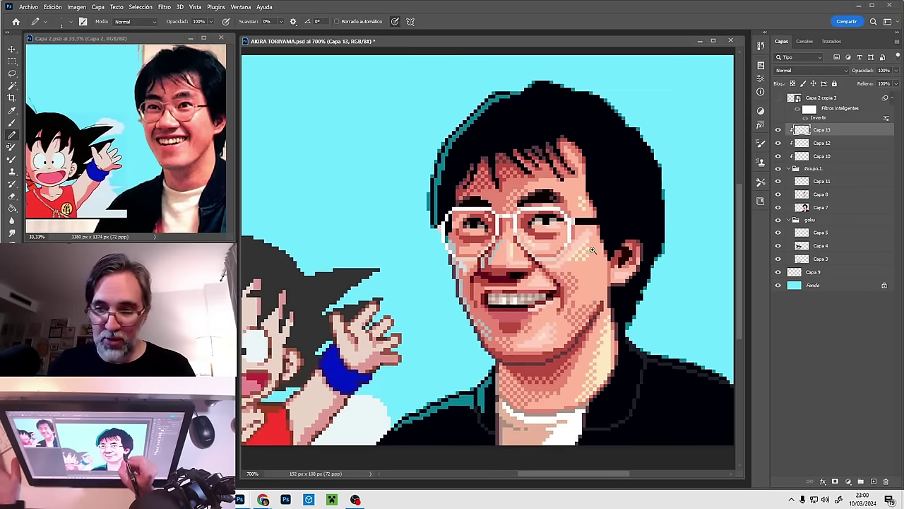
pyautogui.moveTo(436, 314); pyautogui.dragTo(405, 309)
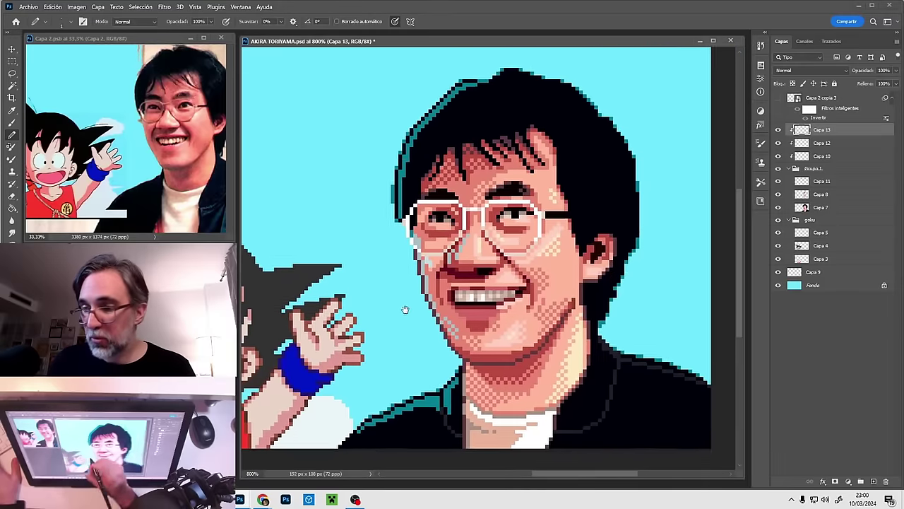
pyautogui.moveTo(617, 249); pyautogui.dragTo(632, 275)
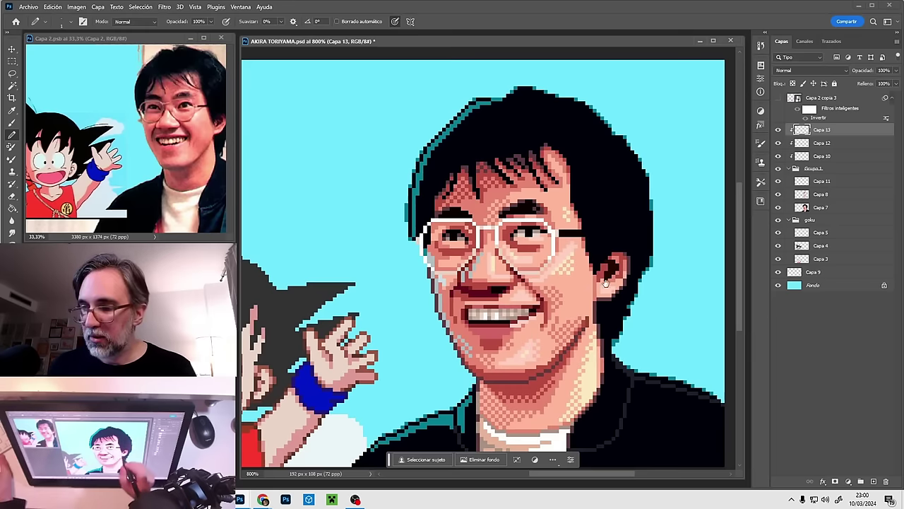
pyautogui.moveTo(608, 305); pyautogui.dragTo(592, 284)
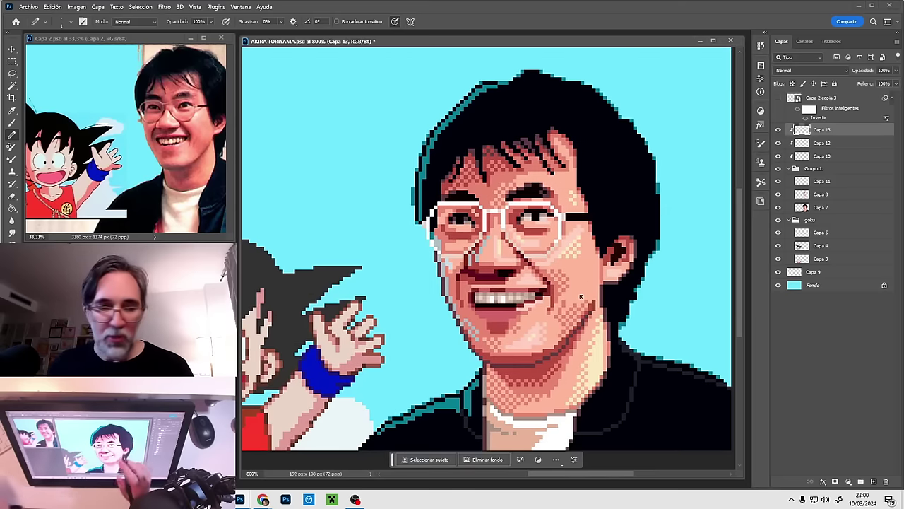
pyautogui.scroll(-2, 583, 311)
pyautogui.moveTo(604, 302); pyautogui.dragTo(622, 286)
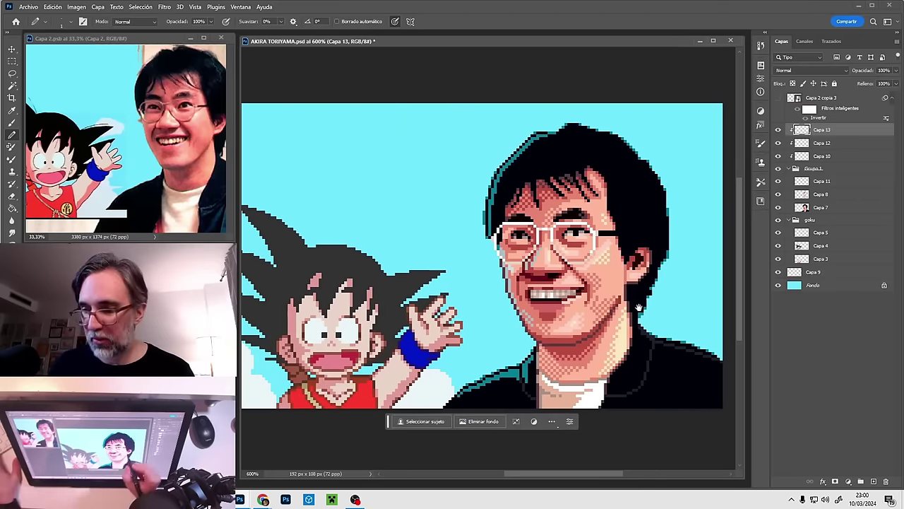
pyautogui.scroll(2, 638, 308)
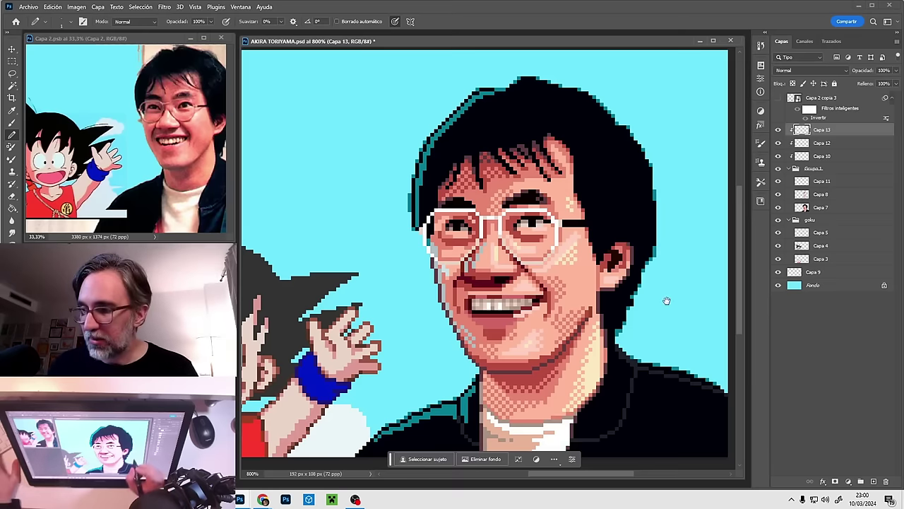
pyautogui.moveTo(666, 301); pyautogui.dragTo(629, 304)
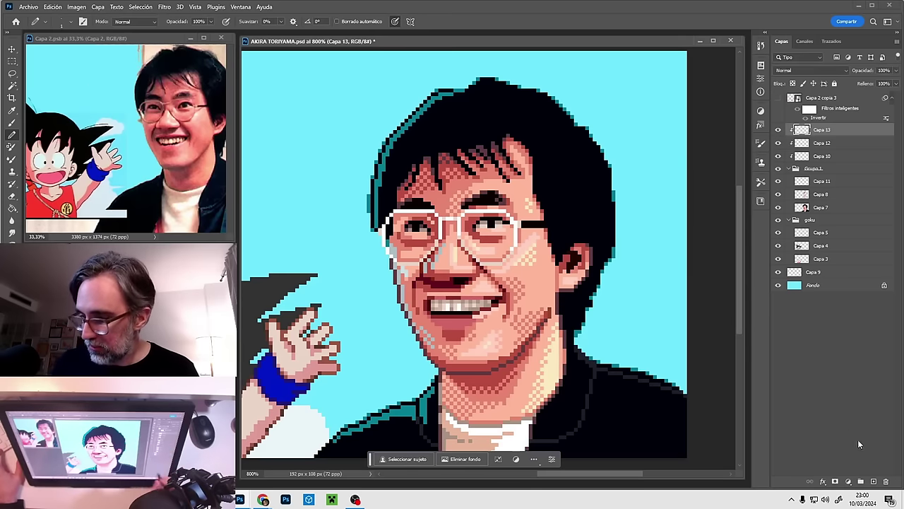
# Step: Add a new layer above Capa 13 and set the foreground colour to a purple with hue 275
pyautogui.click(875, 481)
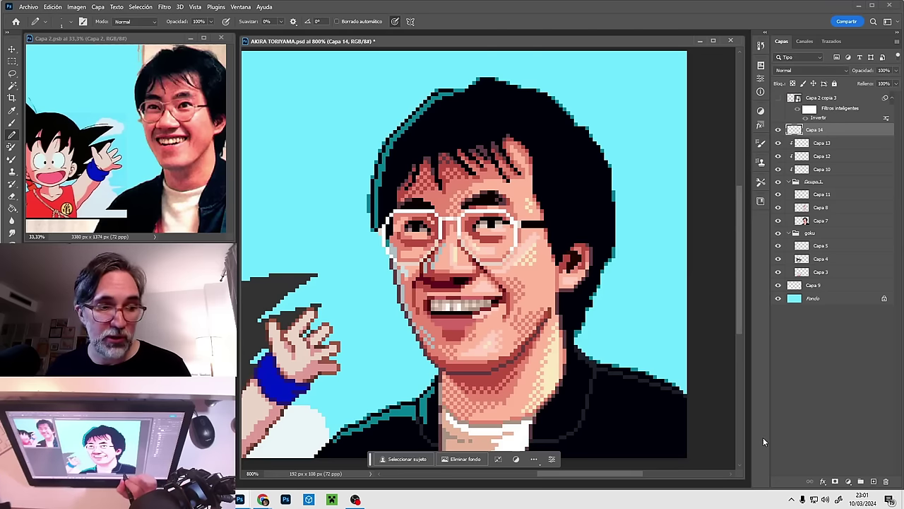
pyautogui.keyDown('ctrl'); pyautogui.click(595, 210); pyautogui.keyUp('ctrl')
pyautogui.moveTo(614, 216); pyautogui.dragTo(564, 254)
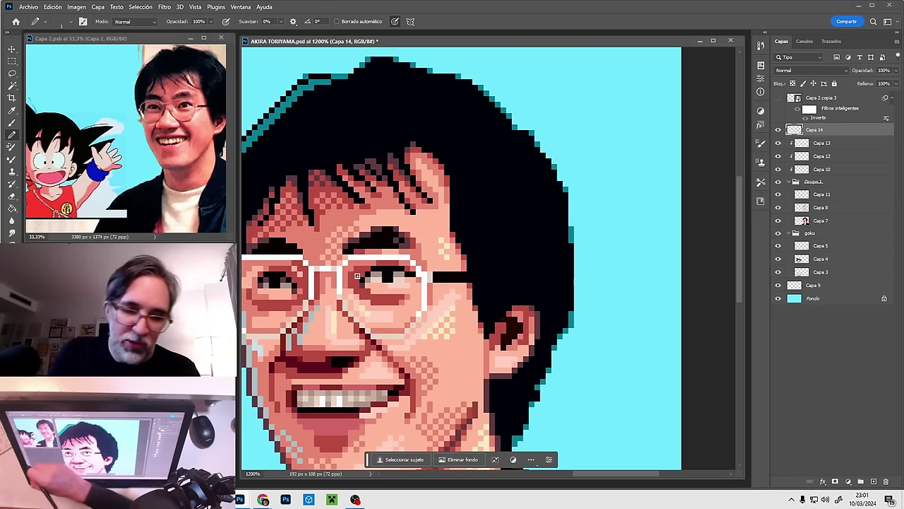
pyautogui.click(11, 351)
pyautogui.click(11, 260)
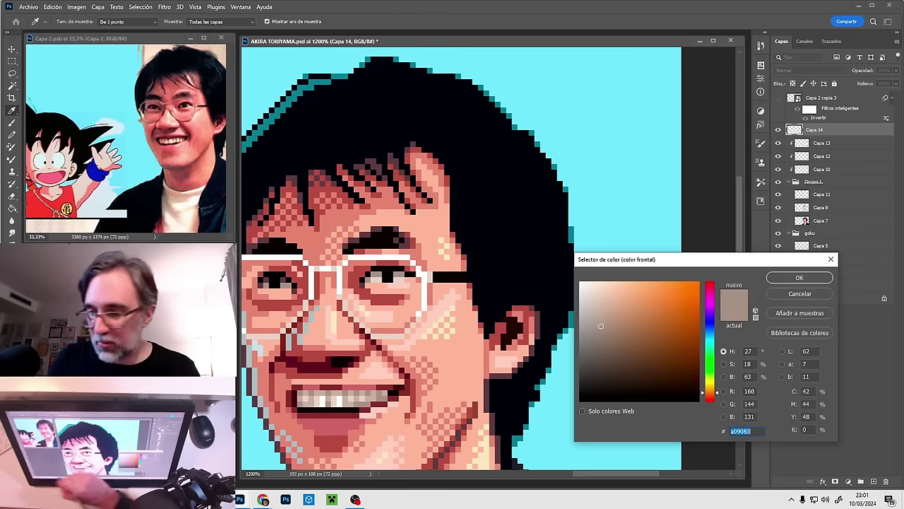
pyautogui.click(712, 313)
pyautogui.click(672, 311)
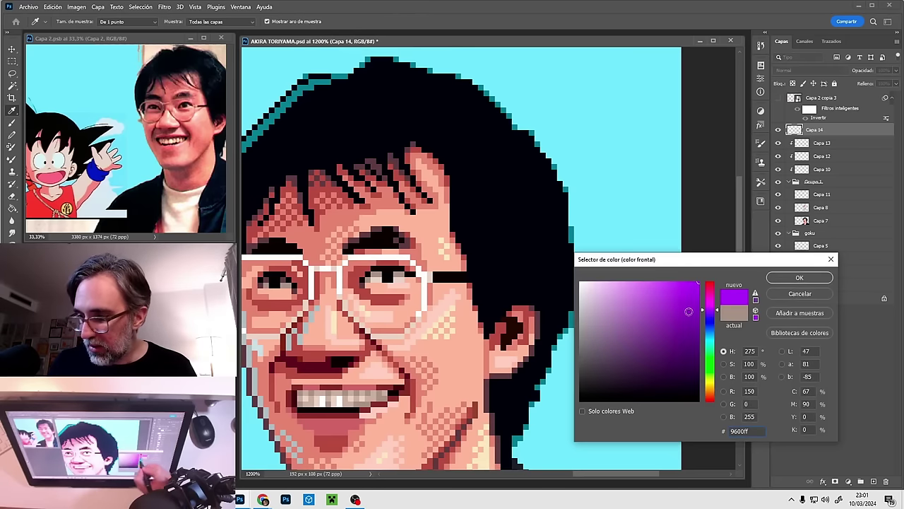
pyautogui.click(799, 277)
# Step: Paint a purple patch on the crown of the man's hair with a 5-pixel pencil and clip the new layer to those below
pyautogui.press('alt')
pyautogui.moveTo(516, 222); pyautogui.dragTo(571, 243)
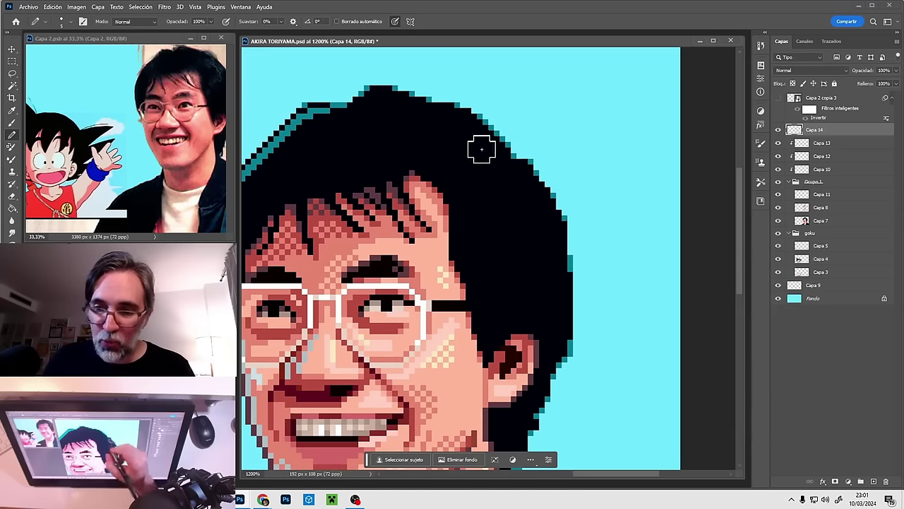
pyautogui.moveTo(401, 94); pyautogui.dragTo(438, 94)
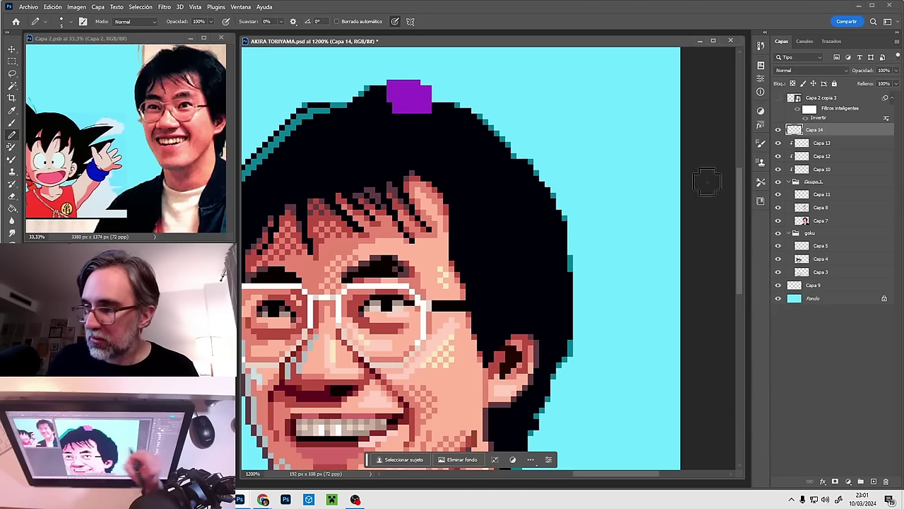
pyautogui.keyDown('alt'); pyautogui.click(831, 133); pyautogui.keyUp('alt')
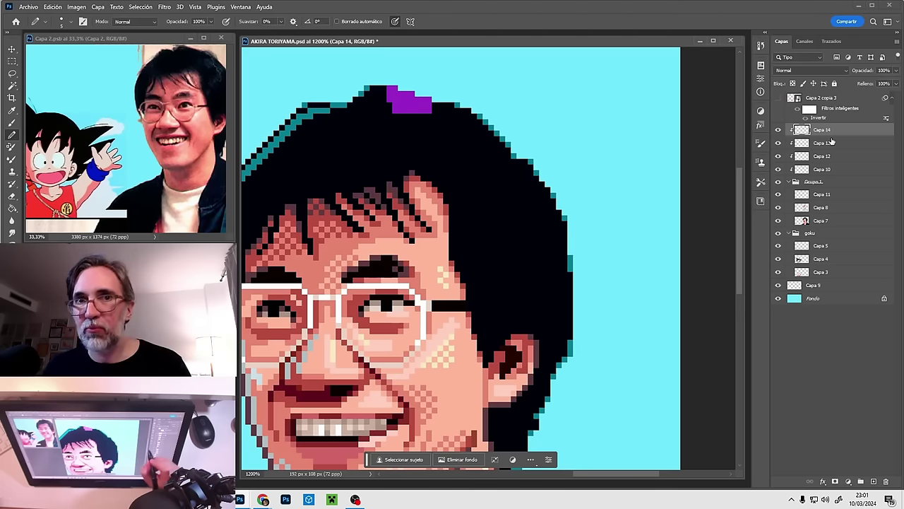
# Step: Paint a wide purple band along the hair's outer edge, from the upper head down behind the ear to the nape
pyautogui.moveTo(452, 107)
pyautogui.mouseDown()
pyautogui.moveTo(509, 200)
pyautogui.moveTo(516, 165)
pyautogui.moveTo(500, 139)
pyautogui.moveTo(551, 202)
pyautogui.moveTo(538, 222)
pyautogui.moveTo(542, 237)
pyautogui.moveTo(531, 235)
pyautogui.moveTo(552, 224)
pyautogui.moveTo(524, 244)
pyautogui.moveTo(543, 307)
pyautogui.moveTo(547, 260)
pyautogui.moveTo(565, 361)
pyautogui.mouseUp()
pyautogui.moveTo(592, 318)
pyautogui.mouseDown()
pyautogui.moveTo(602, 214)
pyautogui.moveTo(592, 213)
pyautogui.moveTo(549, 266)
pyautogui.moveTo(555, 202)
pyautogui.mouseUp()
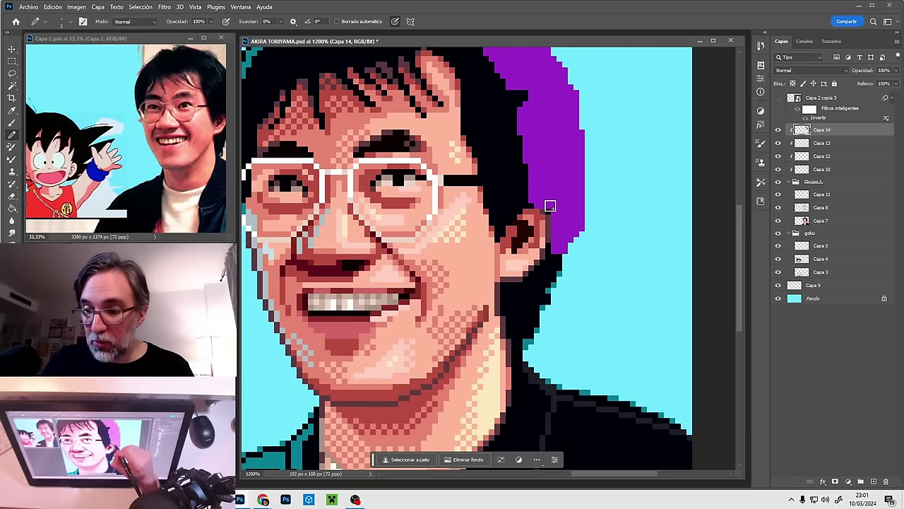
pyautogui.moveTo(560, 233)
pyautogui.mouseDown()
pyautogui.moveTo(557, 268)
pyautogui.moveTo(555, 260)
pyautogui.moveTo(535, 323)
pyautogui.mouseUp()
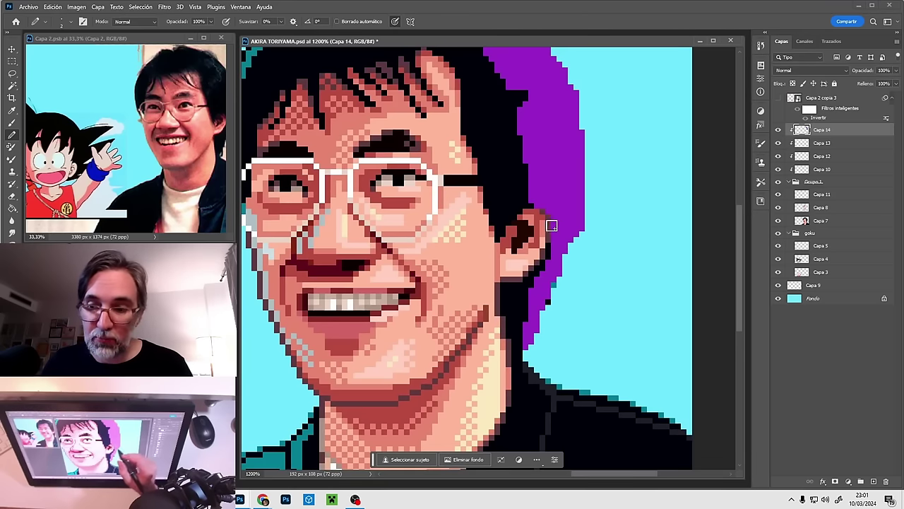
pyautogui.moveTo(563, 220)
pyautogui.mouseDown()
pyautogui.moveTo(583, 348)
pyautogui.moveTo(558, 145)
pyautogui.mouseUp()
# Step: Paint the jacket's collar and upper shoulder edge purple on the same side as the purple hair band
pyautogui.moveTo(585, 276); pyautogui.dragTo(548, 181)
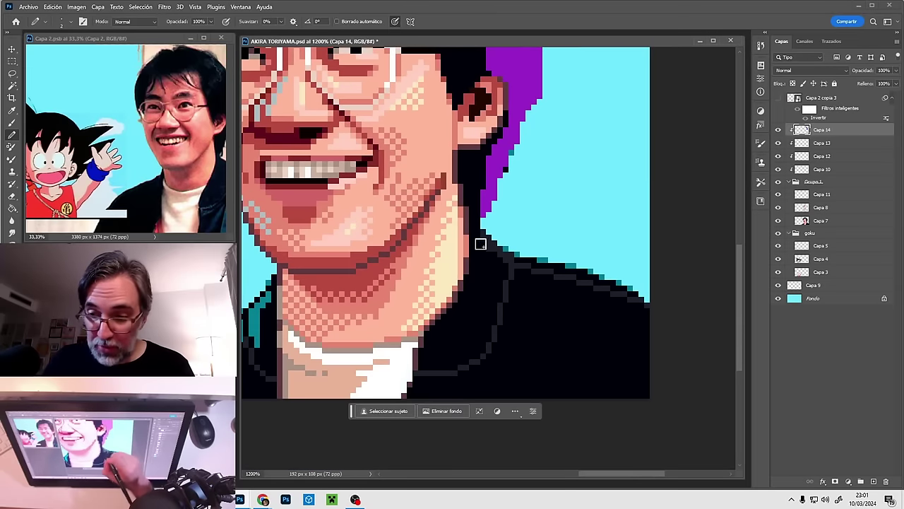
pyautogui.moveTo(484, 241)
pyautogui.mouseDown()
pyautogui.moveTo(480, 268)
pyautogui.moveTo(497, 238)
pyautogui.moveTo(503, 261)
pyautogui.moveTo(493, 278)
pyautogui.moveTo(483, 274)
pyautogui.moveTo(544, 259)
pyautogui.moveTo(530, 269)
pyautogui.moveTo(610, 290)
pyautogui.moveTo(650, 323)
pyautogui.mouseUp()
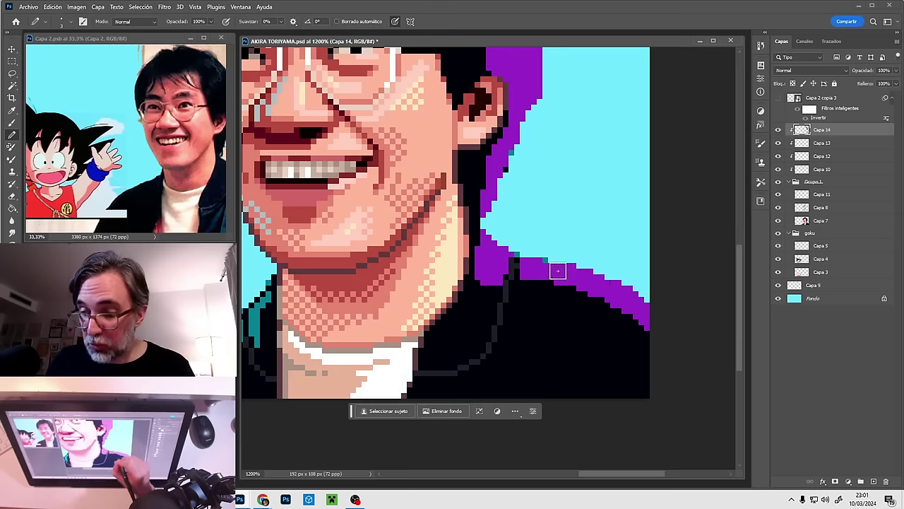
pyautogui.moveTo(558, 271)
pyautogui.mouseDown()
pyautogui.moveTo(607, 293)
pyautogui.moveTo(650, 348)
pyautogui.mouseUp()
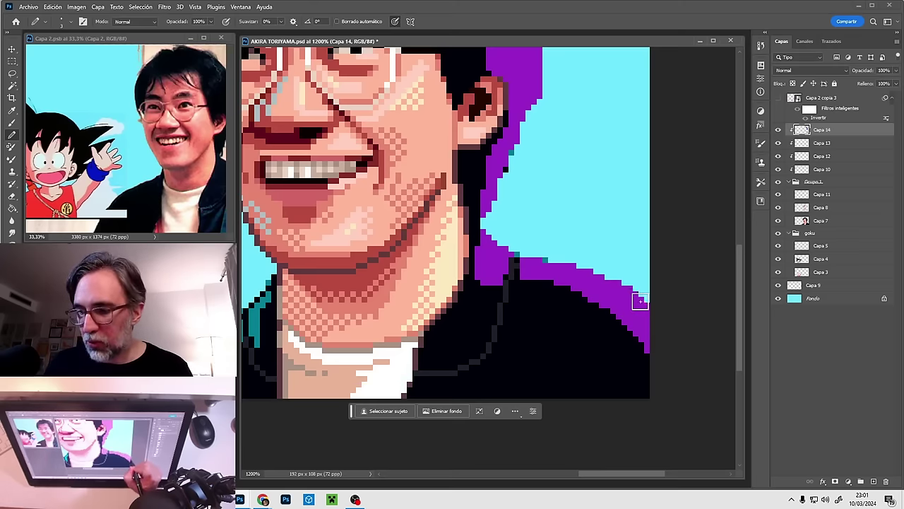
# Step: Touch up the purple edge at the top of the hair and paint the temple arm of the glasses purple
pyautogui.moveTo(553, 250); pyautogui.dragTo(618, 334)
pyautogui.moveTo(614, 191); pyautogui.dragTo(621, 287)
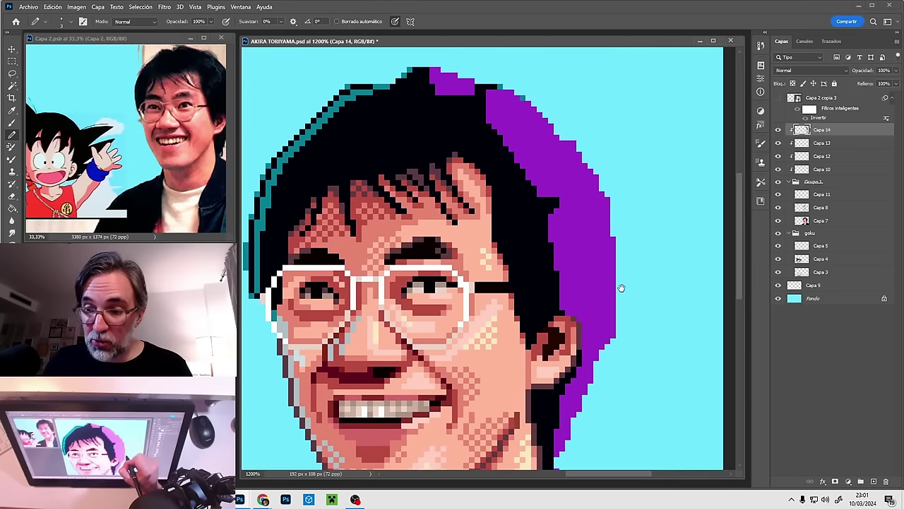
pyautogui.moveTo(512, 90); pyautogui.dragTo(501, 84)
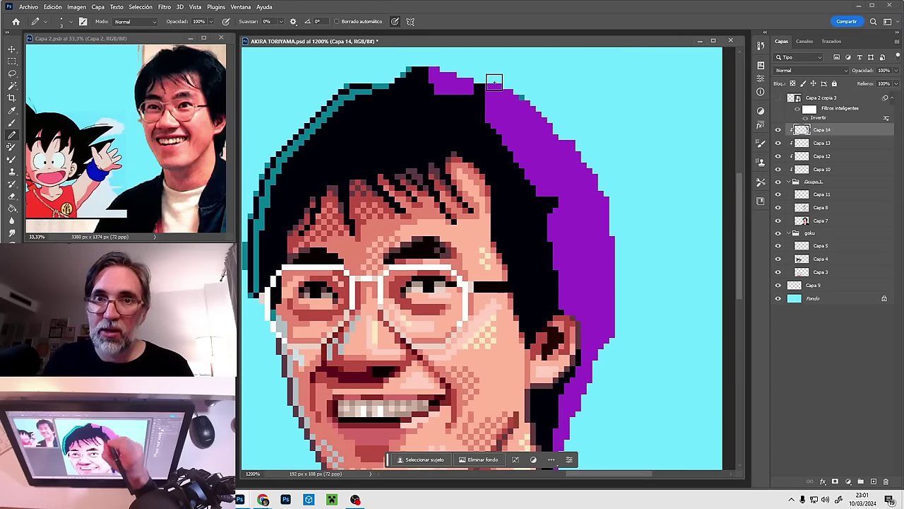
pyautogui.moveTo(559, 271); pyautogui.dragTo(573, 210)
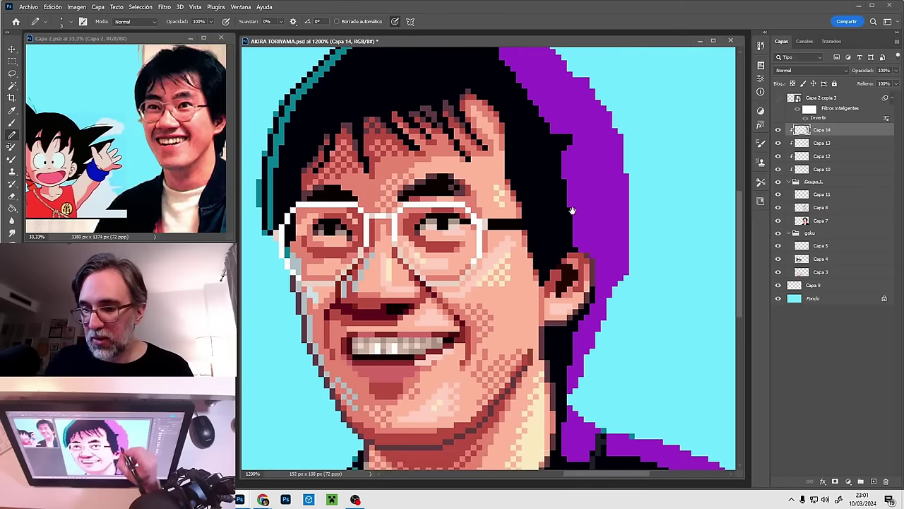
pyautogui.moveTo(522, 238)
pyautogui.mouseDown()
pyautogui.moveTo(513, 248)
pyautogui.moveTo(535, 221)
pyautogui.mouseUp()
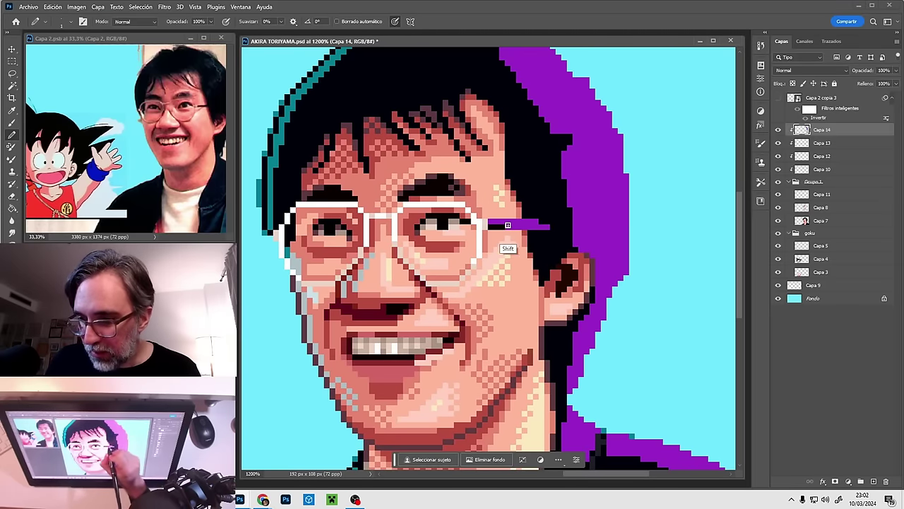
pyautogui.moveTo(584, 257); pyautogui.dragTo(595, 219)
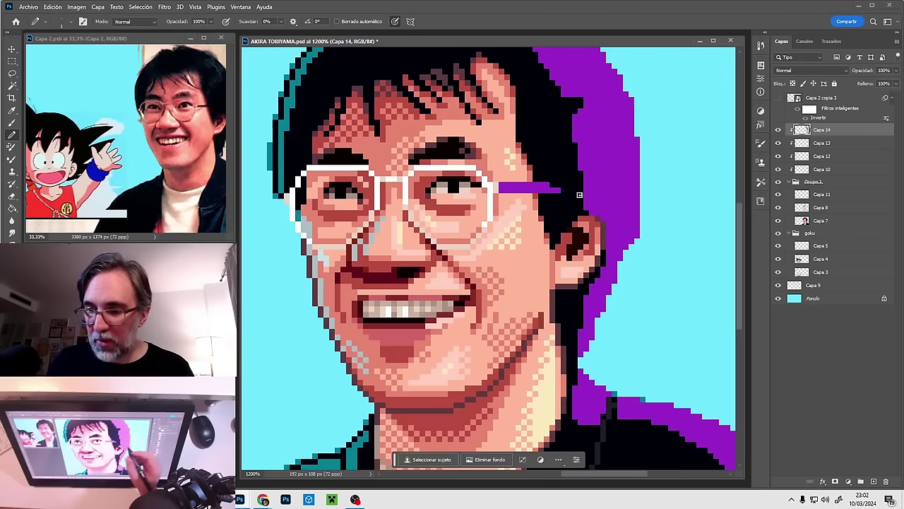
pyautogui.moveTo(594, 298)
pyautogui.mouseDown()
pyautogui.moveTo(590, 257)
pyautogui.moveTo(604, 240)
pyautogui.moveTo(604, 252)
pyautogui.mouseUp()
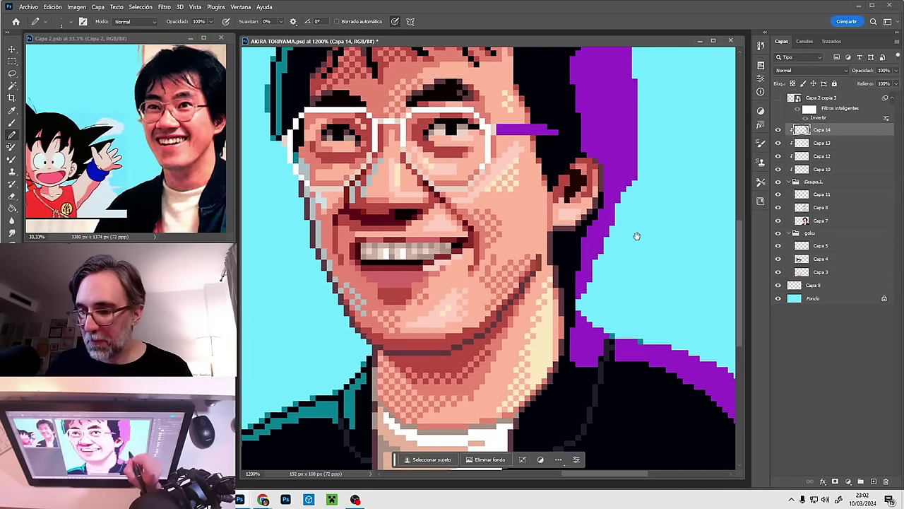
pyautogui.moveTo(637, 236); pyautogui.dragTo(638, 260)
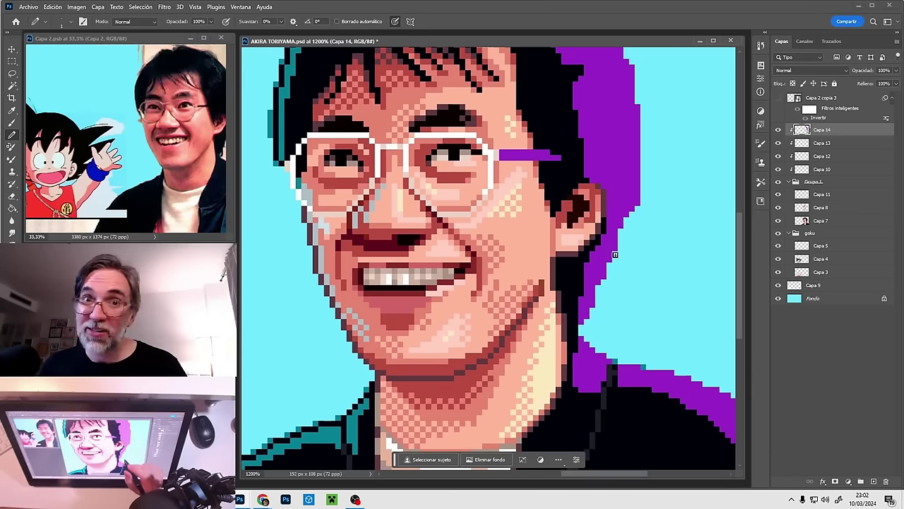
pyautogui.moveTo(619, 255)
pyautogui.mouseDown()
pyautogui.moveTo(622, 246)
pyautogui.moveTo(631, 267)
pyautogui.mouseUp()
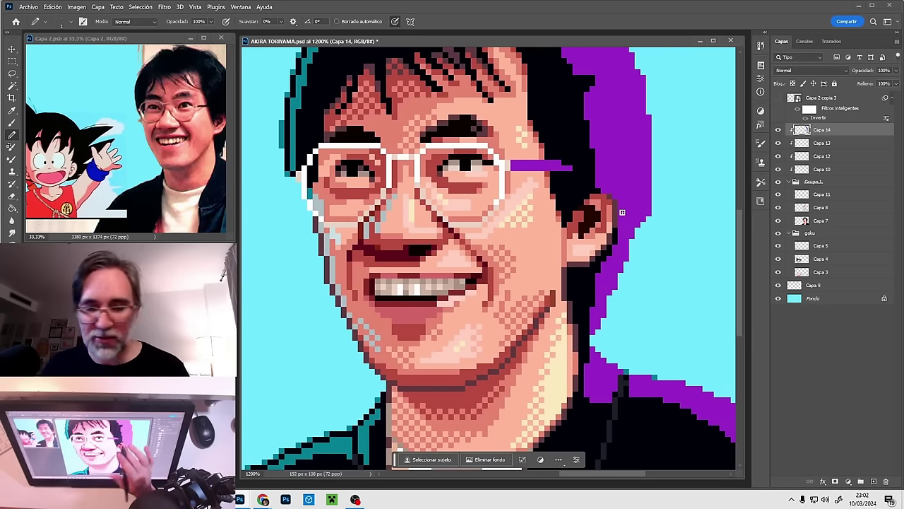
pyautogui.moveTo(621, 283); pyautogui.dragTo(630, 211)
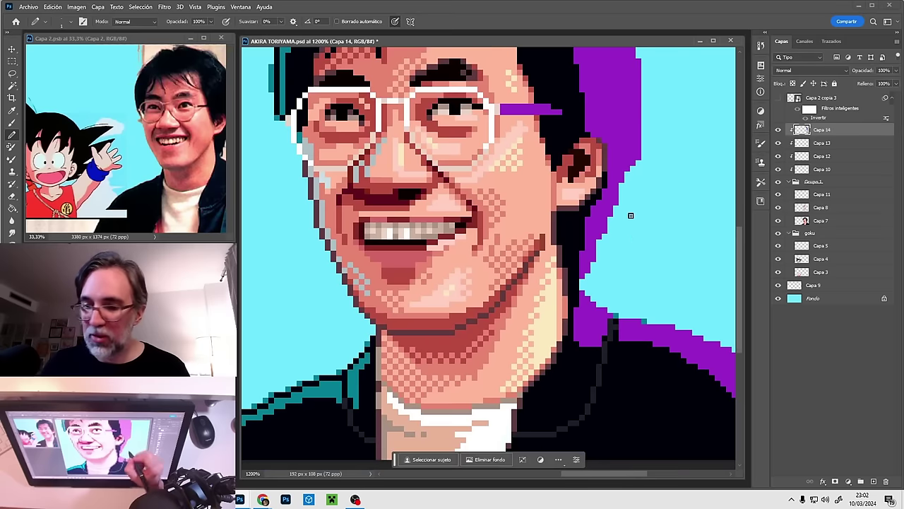
# Step: Even out the purple hair band's stepped inner edge on the upper head with a 3-pixel pencil
pyautogui.moveTo(634, 303); pyautogui.dragTo(619, 244)
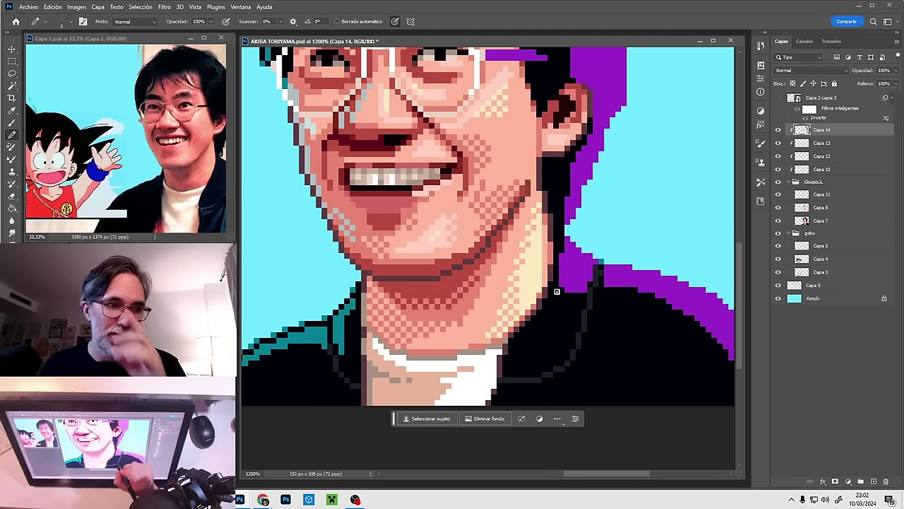
pyautogui.moveTo(584, 253)
pyautogui.mouseDown()
pyautogui.moveTo(628, 256)
pyautogui.moveTo(669, 237)
pyautogui.moveTo(592, 308)
pyautogui.mouseUp()
pyautogui.moveTo(617, 153)
pyautogui.mouseDown()
pyautogui.moveTo(612, 276)
pyautogui.moveTo(609, 269)
pyautogui.mouseUp()
pyautogui.keyDown('alt'); pyautogui.rightClick(585, 215); pyautogui.keyUp('alt')
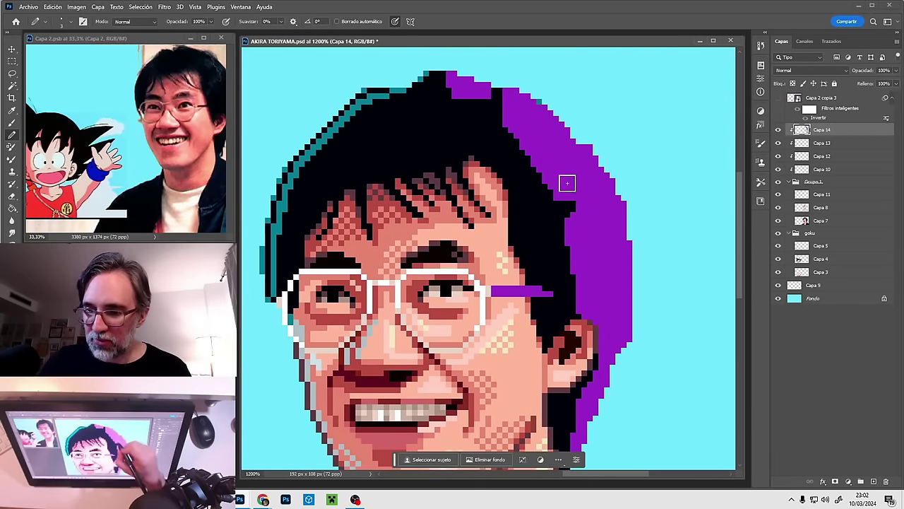
pyautogui.moveTo(568, 187); pyautogui.dragTo(564, 197)
# Step: Draw thin purple hair strands with a 1-pixel pencil along the band's inner edge, from the upper head past the temple to the nape
pyautogui.keyDown('alt'); pyautogui.rightClick(521, 149); pyautogui.keyUp('alt')
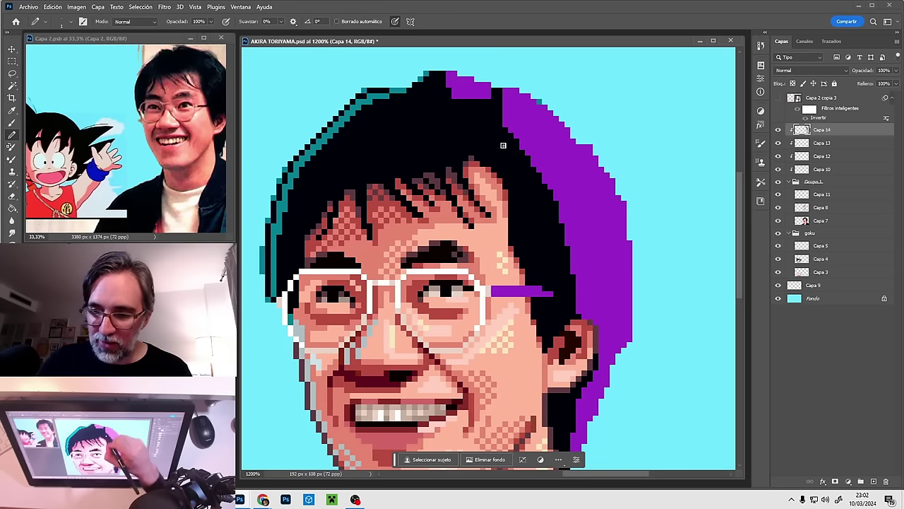
pyautogui.moveTo(499, 136)
pyautogui.mouseDown()
pyautogui.moveTo(519, 163)
pyautogui.moveTo(500, 148)
pyautogui.mouseUp()
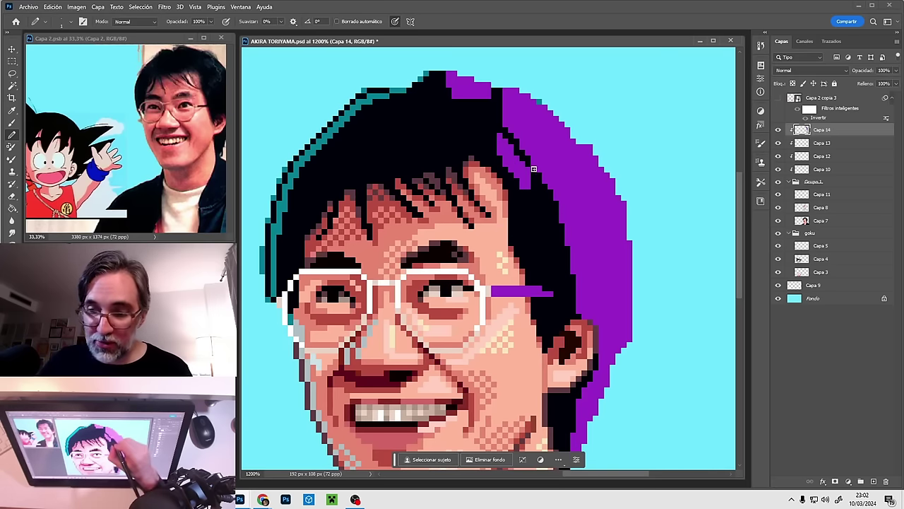
pyautogui.moveTo(576, 222); pyautogui.dragTo(558, 192)
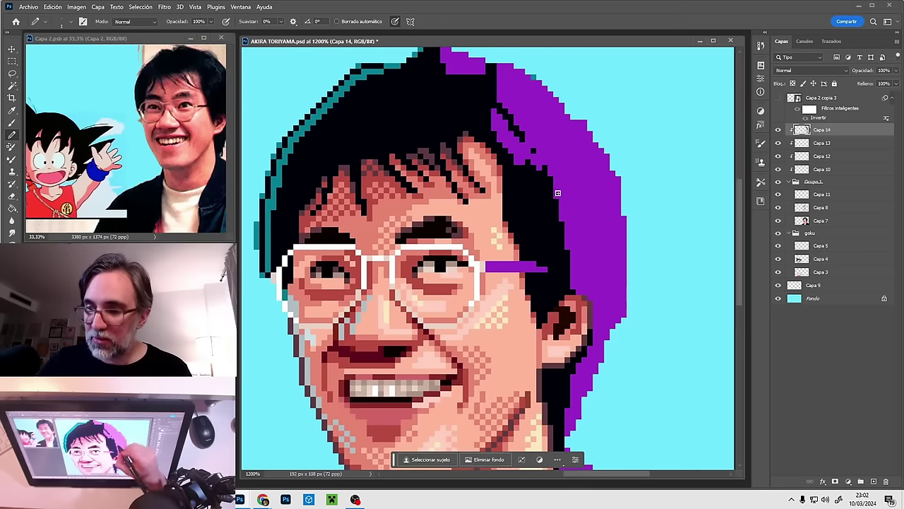
pyautogui.moveTo(546, 224); pyautogui.dragTo(571, 248)
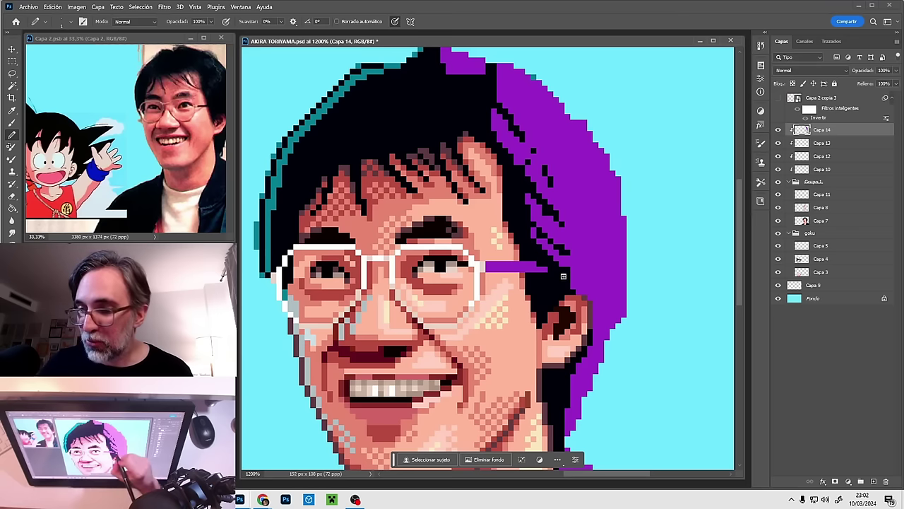
pyautogui.moveTo(600, 265); pyautogui.dragTo(611, 210)
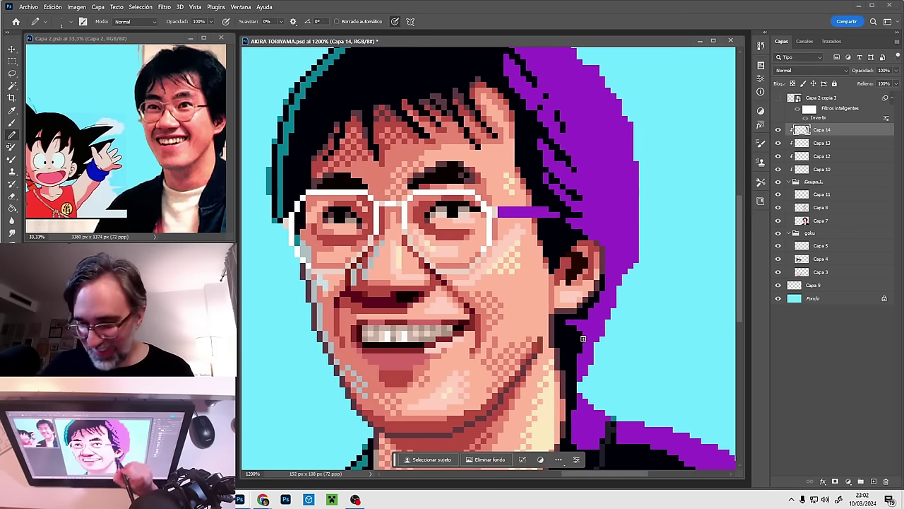
pyautogui.scroll(3, 585, 305)
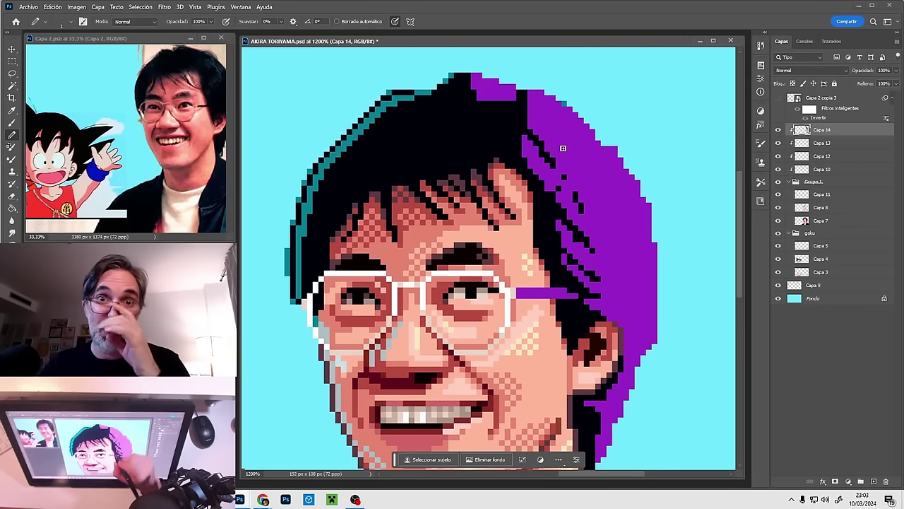
# Step: Using the jacket in the reference photo as a guide, extend the purple over the shoulder with a 2-pixel pencil, leaving black folds
pyautogui.moveTo(633, 258); pyautogui.dragTo(615, 270)
pyautogui.moveTo(609, 220); pyautogui.dragTo(606, 214)
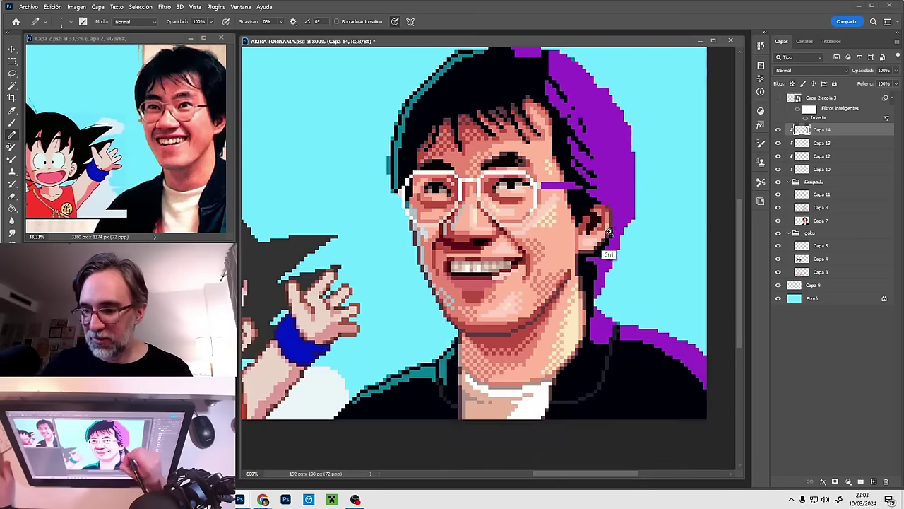
pyautogui.keyDown('ctrl'); pyautogui.click(609, 252); pyautogui.keyUp('ctrl')
pyautogui.moveTo(613, 248); pyautogui.dragTo(562, 132)
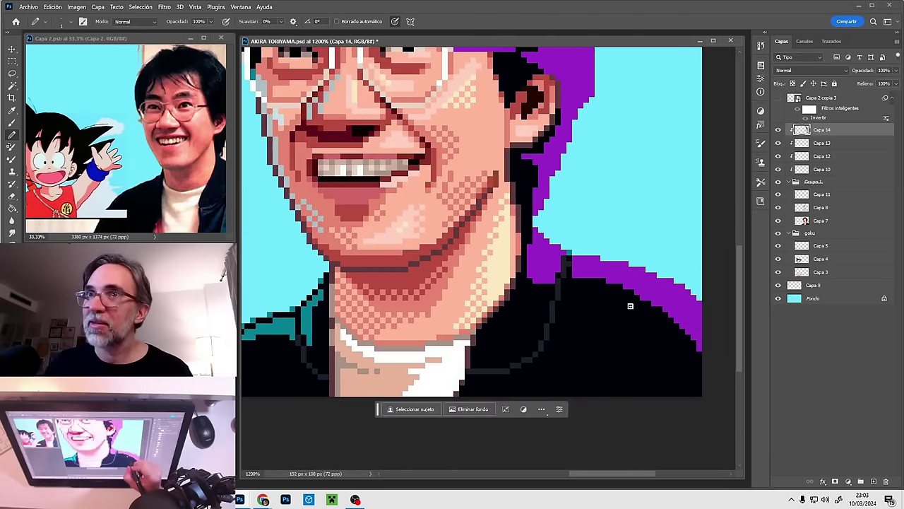
pyautogui.moveTo(630, 306); pyautogui.dragTo(640, 289)
pyautogui.click(209, 197)
pyautogui.moveTo(207, 195); pyautogui.dragTo(139, 155)
pyautogui.click(616, 313)
pyautogui.moveTo(623, 310); pyautogui.dragTo(591, 290)
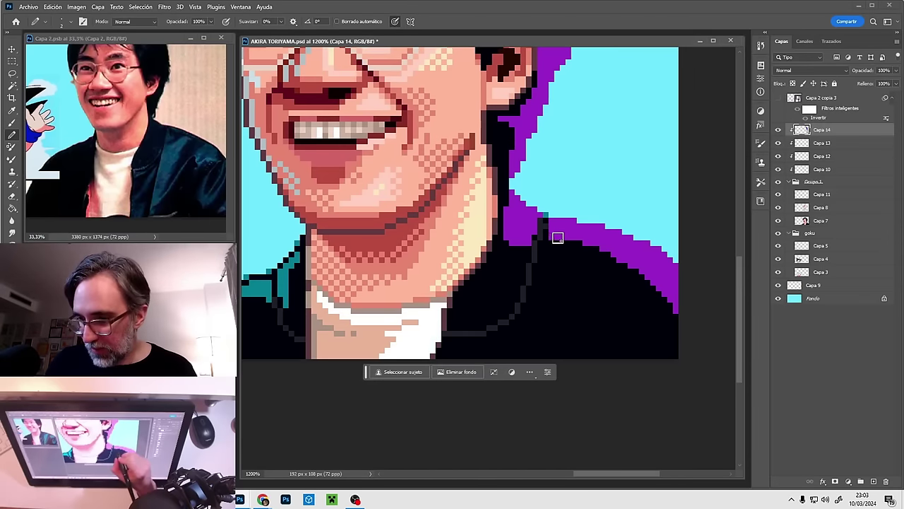
pyautogui.click(551, 248)
pyautogui.moveTo(549, 249)
pyautogui.mouseDown()
pyautogui.moveTo(579, 237)
pyautogui.moveTo(609, 246)
pyautogui.moveTo(590, 271)
pyautogui.moveTo(639, 255)
pyautogui.moveTo(658, 267)
pyautogui.moveTo(654, 291)
pyautogui.moveTo(647, 286)
pyautogui.moveTo(637, 306)
pyautogui.moveTo(621, 295)
pyautogui.moveTo(637, 267)
pyautogui.moveTo(649, 280)
pyautogui.moveTo(622, 306)
pyautogui.moveTo(677, 295)
pyautogui.moveTo(644, 295)
pyautogui.moveTo(637, 275)
pyautogui.moveTo(626, 298)
pyautogui.mouseUp()
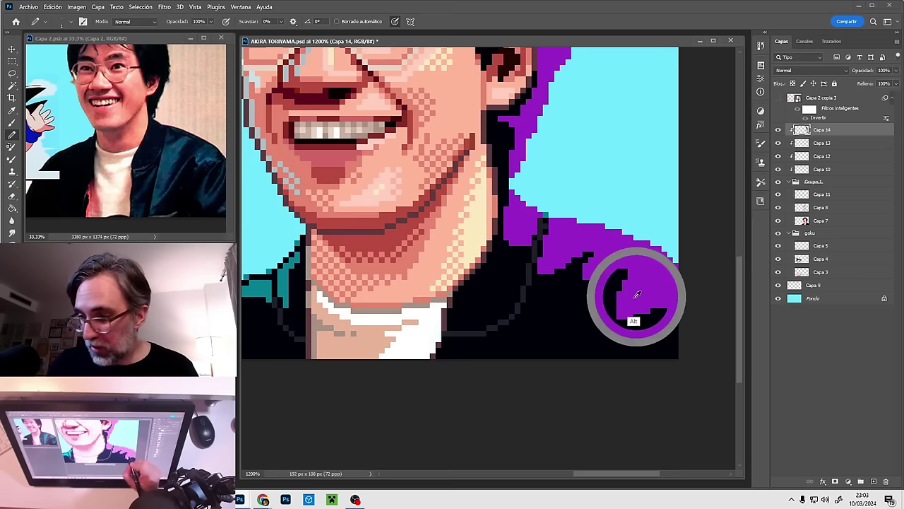
# Step: Shape the jacket's sleeve folds with thin purple lines, including a slim diagonal line running down from the shoulder
pyautogui.keyDown('alt'); pyautogui.click(636, 300); pyautogui.keyUp('alt')
pyautogui.moveTo(623, 299)
pyautogui.mouseDown()
pyautogui.moveTo(610, 330)
pyautogui.moveTo(622, 305)
pyautogui.mouseUp()
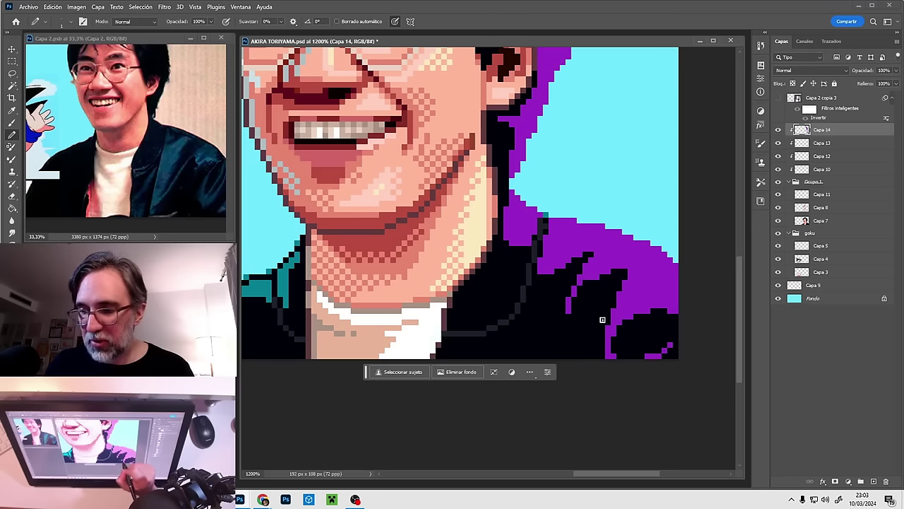
pyautogui.moveTo(569, 311); pyautogui.dragTo(568, 299)
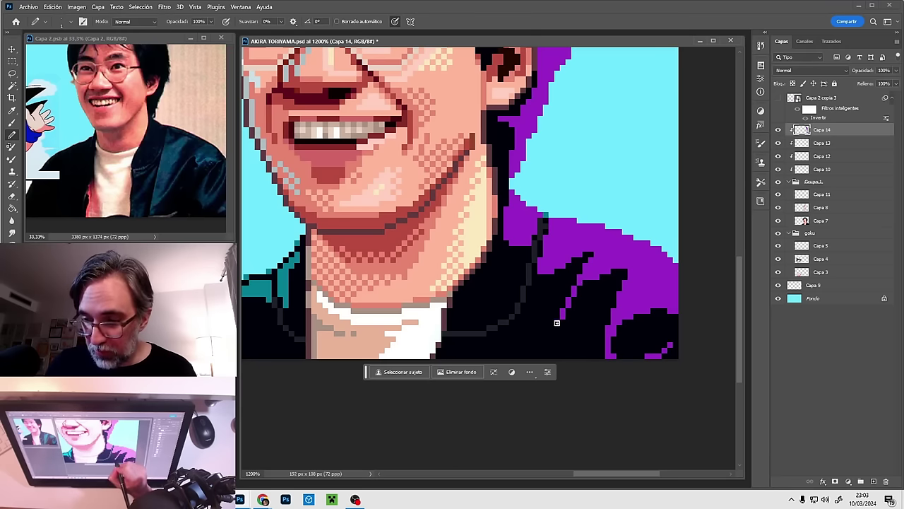
# Step: Paint a curved purple highlight down the inside of the jacket collar, tapering towards the shirt, and clean up the collar's top edge
pyautogui.moveTo(559, 282); pyautogui.dragTo(599, 276)
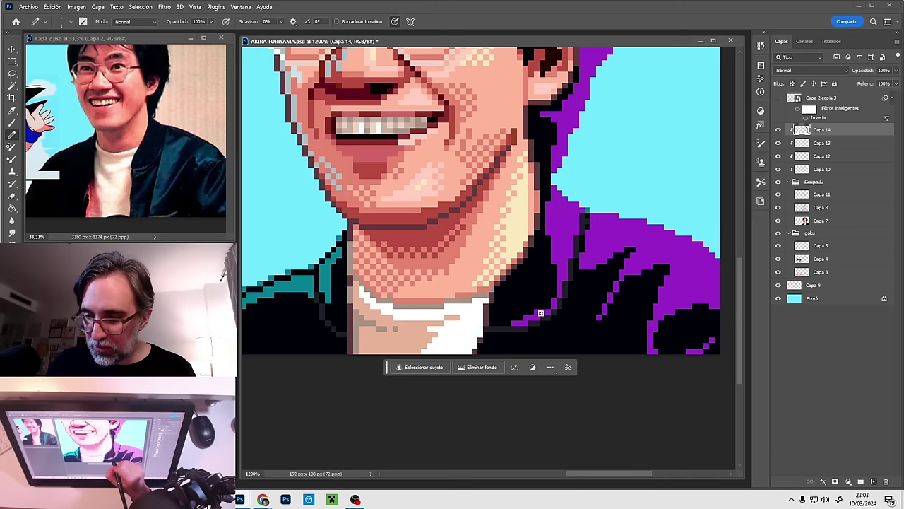
pyautogui.keyDown('alt'); pyautogui.click(548, 287); pyautogui.keyUp('alt')
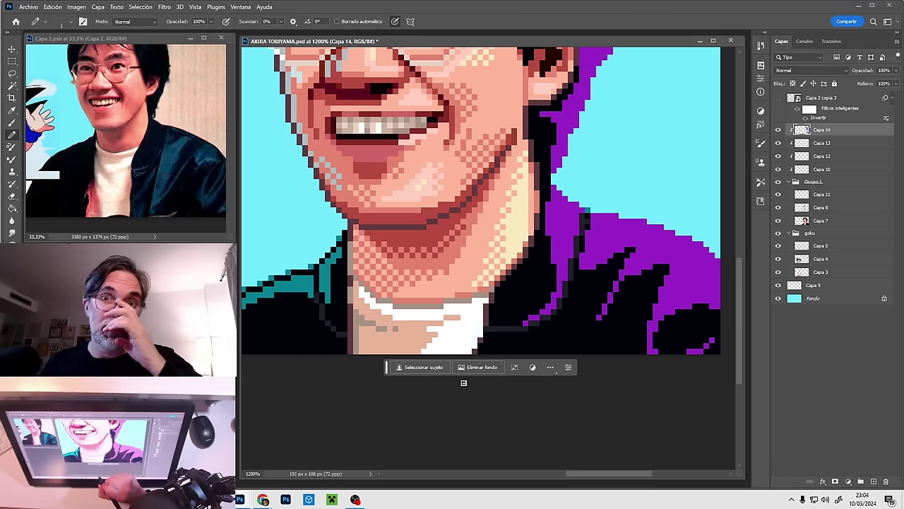
pyautogui.keyDown('alt'); pyautogui.click(538, 300); pyautogui.keyUp('alt')
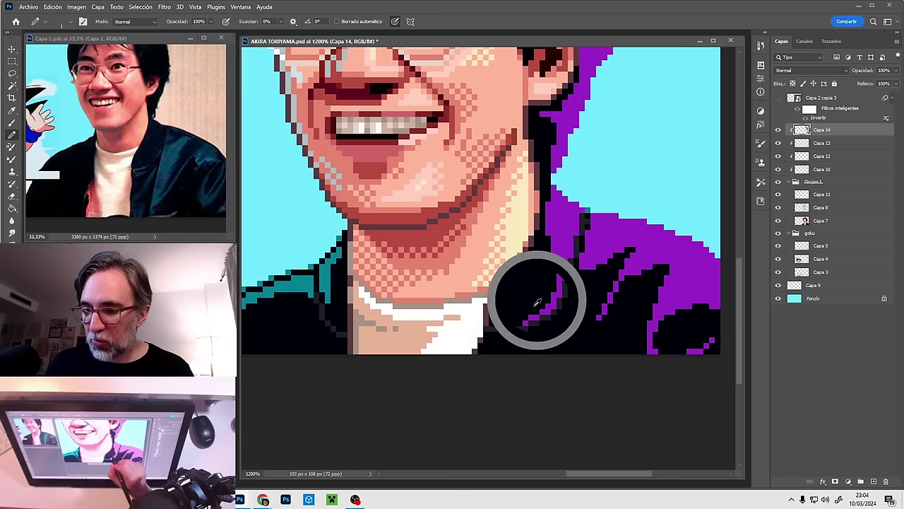
pyautogui.click(531, 317)
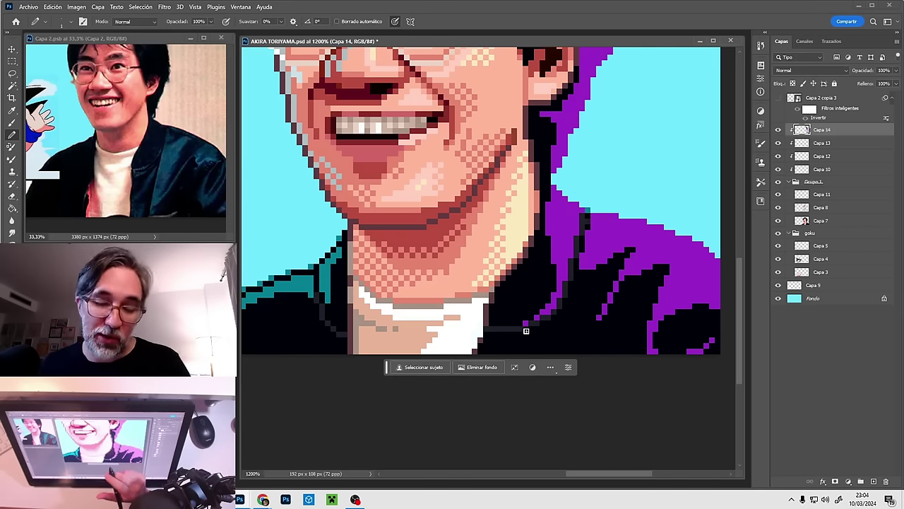
pyautogui.keyDown('alt'); pyautogui.click(564, 227); pyautogui.keyUp('alt')
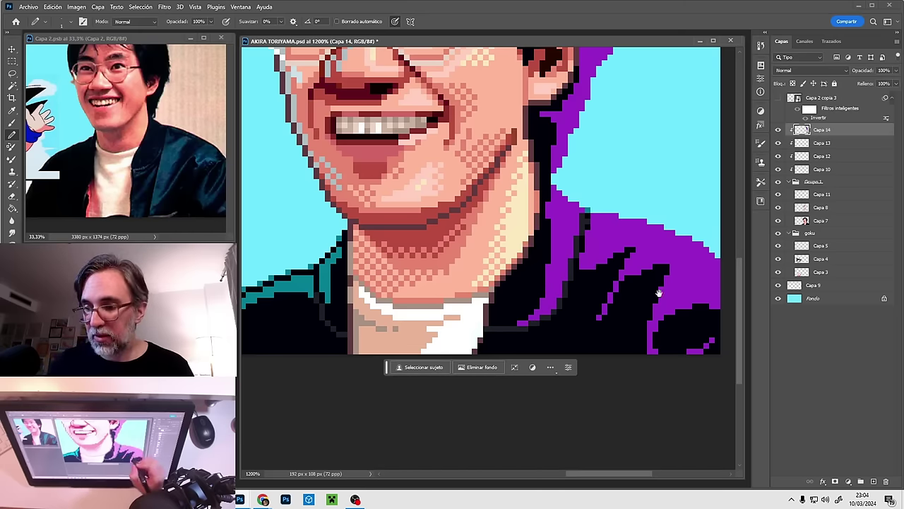
pyautogui.moveTo(659, 293); pyautogui.dragTo(565, 295)
pyautogui.keyDown('alt'); pyautogui.click(498, 222); pyautogui.keyUp('alt')
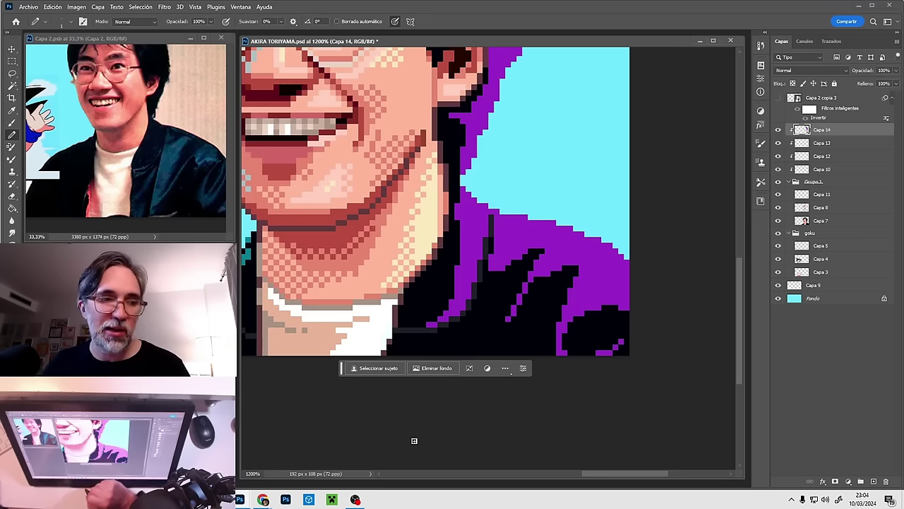
# Step: Lower the opacity of the purple layer Capa 14 to 25%
pyautogui.scroll(-2, 545, 305)
pyautogui.moveTo(511, 305); pyautogui.dragTo(556, 323)
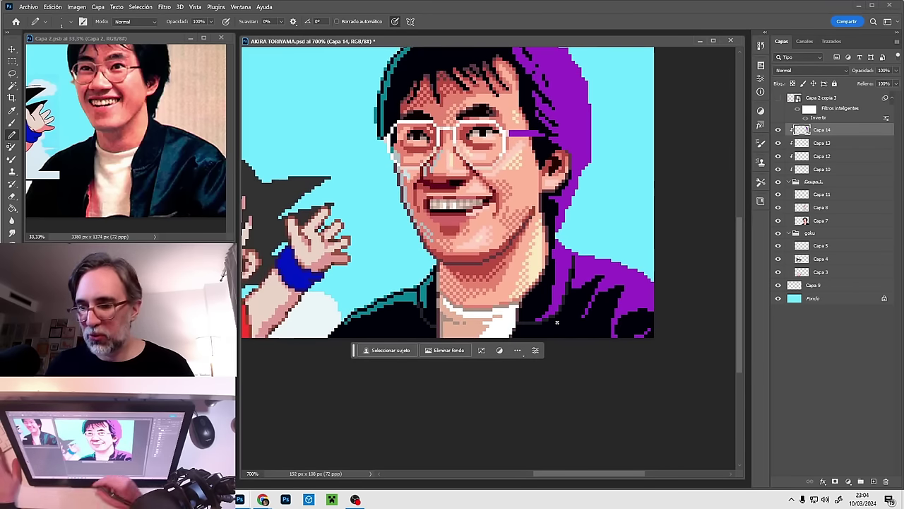
pyautogui.scroll(2, 615, 319)
pyautogui.keyDown('alt'); pyautogui.click(592, 270); pyautogui.keyUp('alt')
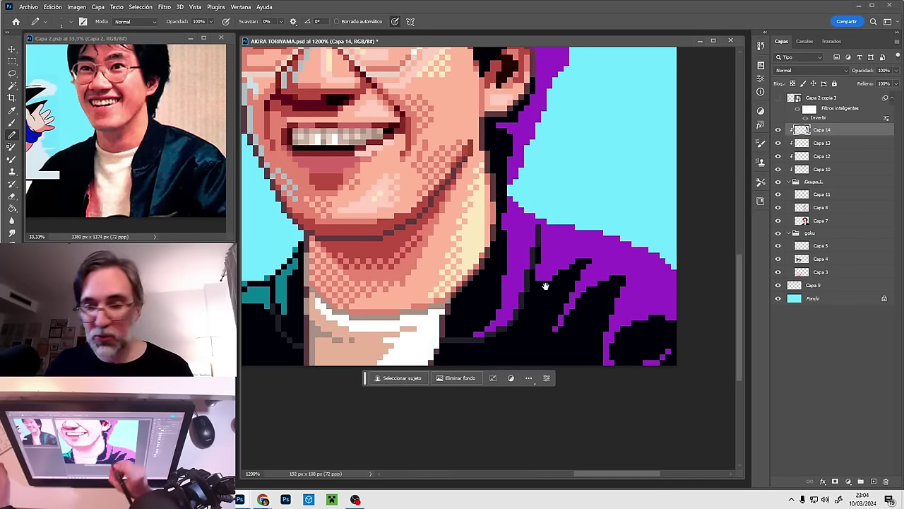
pyautogui.scroll(-3, 565, 314)
pyautogui.scroll(-1, 592, 266)
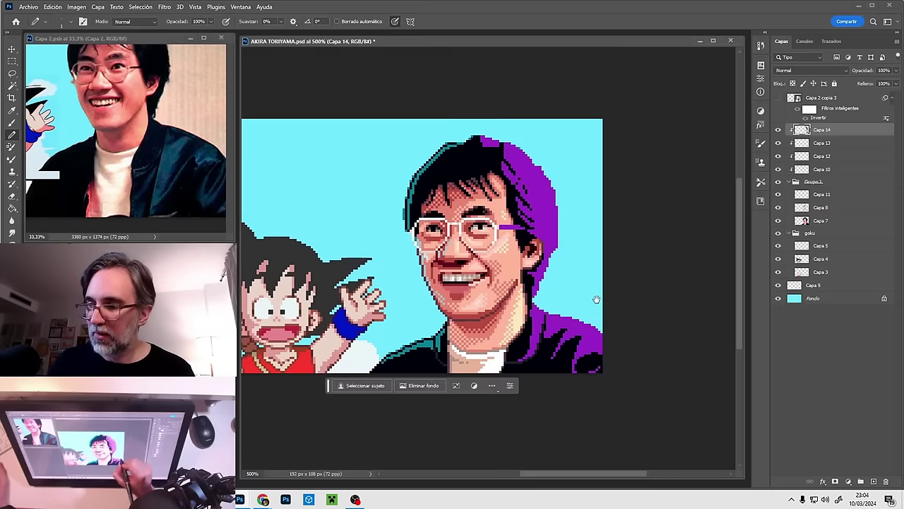
pyautogui.click(896, 70)
pyautogui.moveTo(891, 81); pyautogui.dragTo(866, 90)
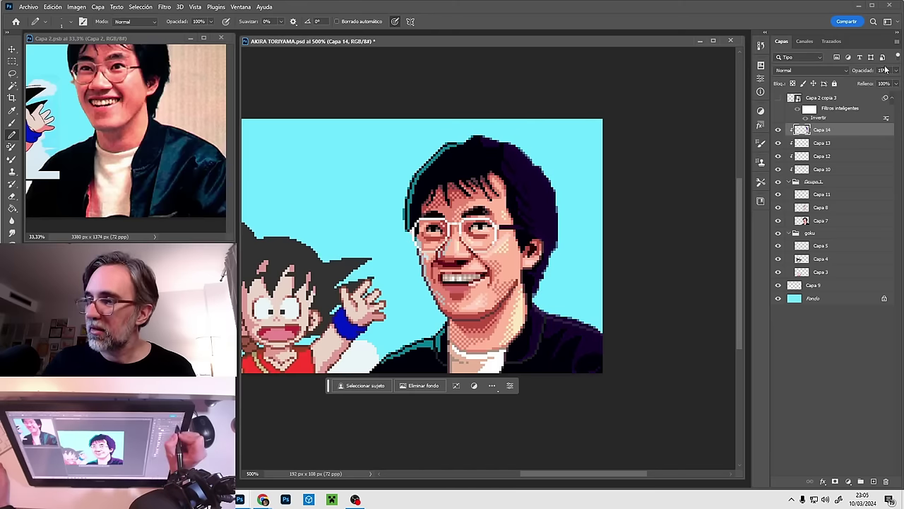
pyautogui.moveTo(859, 84); pyautogui.dragTo(862, 82)
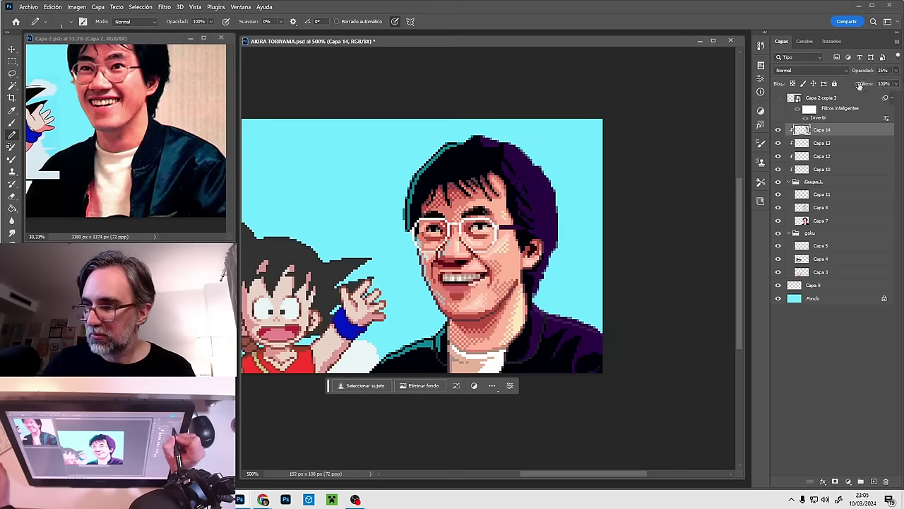
# Step: Paint a purple strip down the jacket front beside the collar's outer edge with a 2-pixel pencil
pyautogui.keyDown('ctrl'); pyautogui.click(579, 337); pyautogui.keyUp('ctrl')
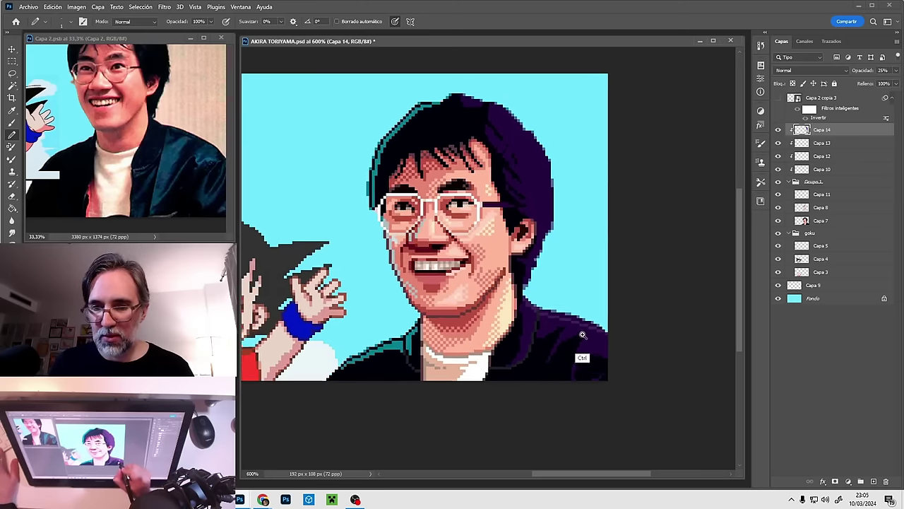
pyautogui.keyDown('ctrl'); pyautogui.click(583, 336); pyautogui.keyUp('ctrl')
pyautogui.keyDown('ctrl'); pyautogui.click(587, 336); pyautogui.keyUp('ctrl')
pyautogui.moveTo(571, 330); pyautogui.dragTo(562, 288)
pyautogui.keyDown('ctrl'); pyautogui.click(577, 313); pyautogui.keyUp('ctrl')
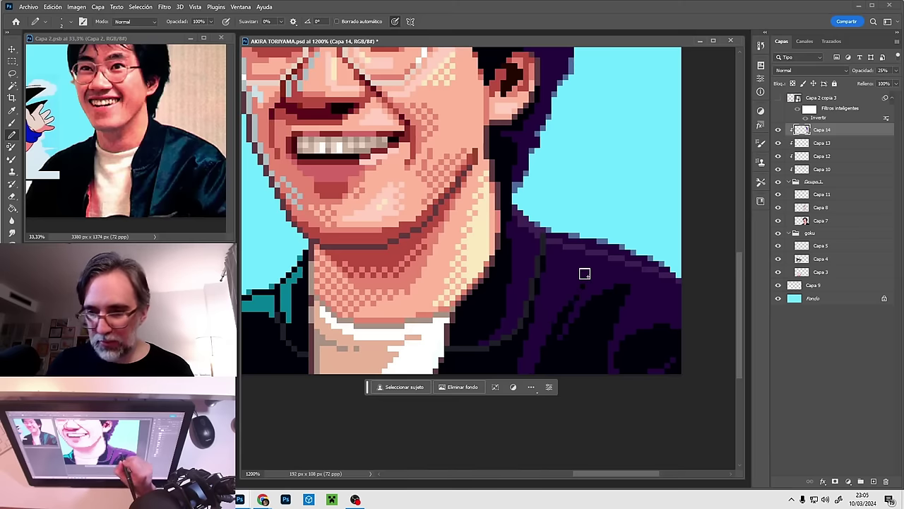
# Step: Merge the thin folds into one large black fold and add a small black crease just below the shoulder seam
pyautogui.moveTo(644, 303); pyautogui.dragTo(605, 269)
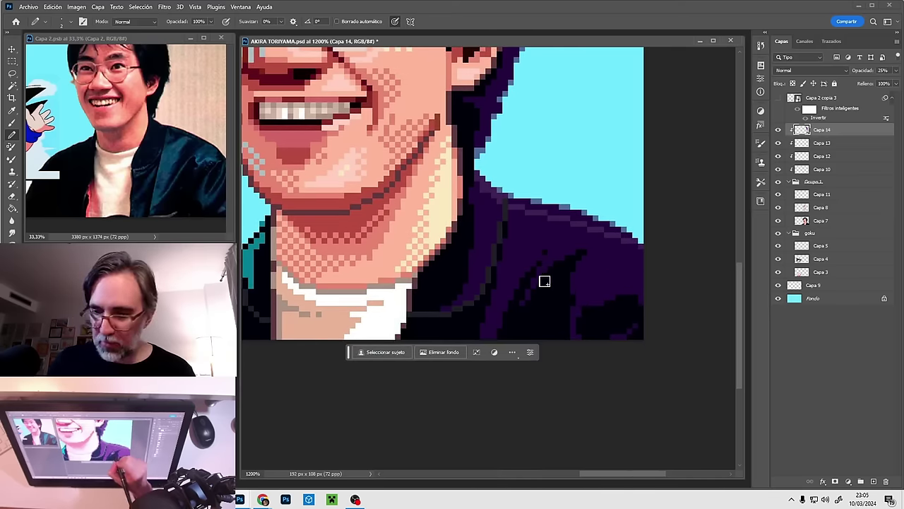
pyautogui.moveTo(522, 302)
pyautogui.mouseDown()
pyautogui.moveTo(557, 249)
pyautogui.moveTo(529, 238)
pyautogui.mouseUp()
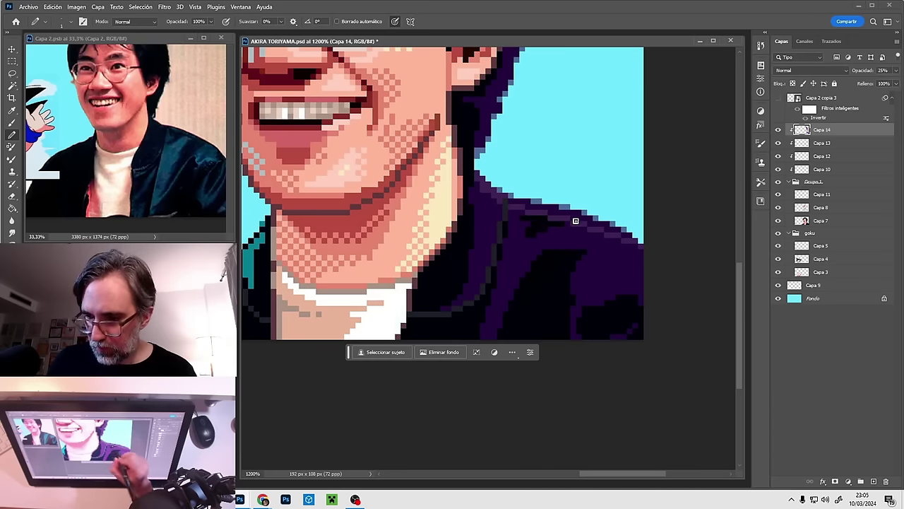
pyautogui.scroll(-1, 596, 269)
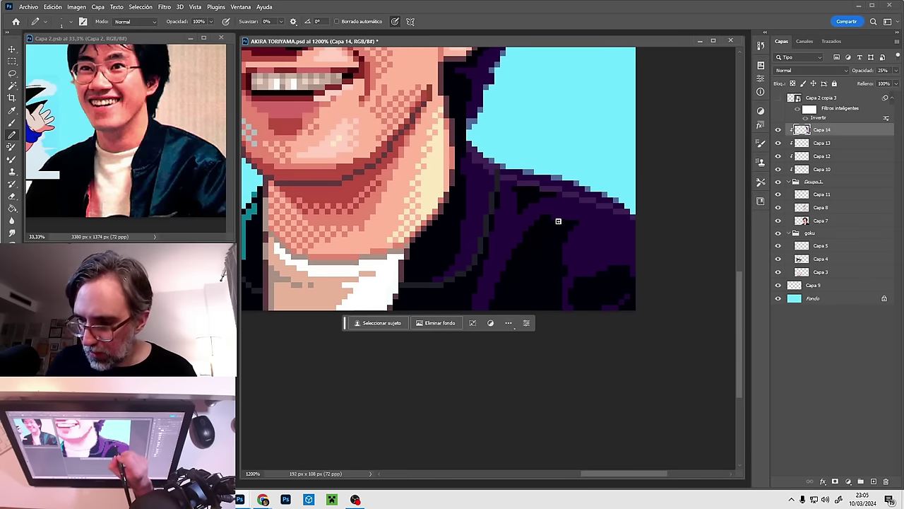
# Step: Dither the upper edge of the large black shoulder fold with a checkerboard of single pixels reaching towards the shoulder seam
pyautogui.scroll(3, 558, 221)
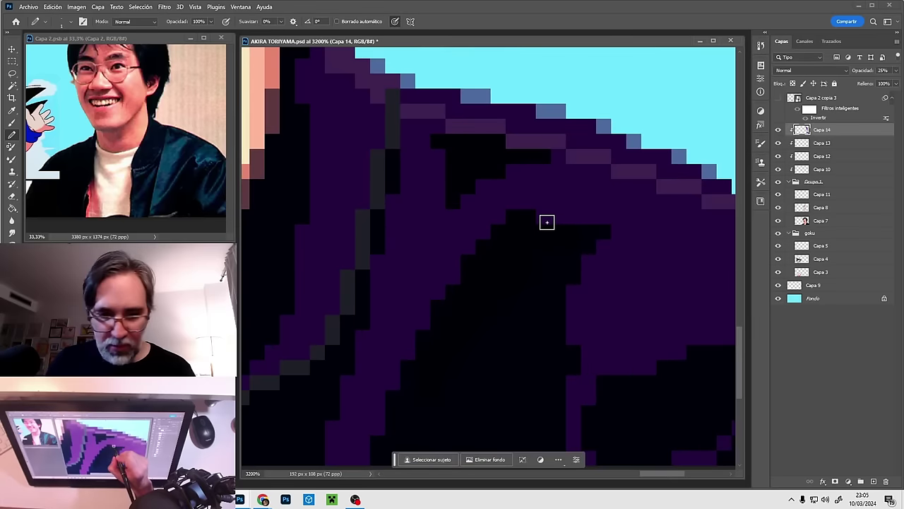
pyautogui.click(531, 216)
pyautogui.click(546, 217)
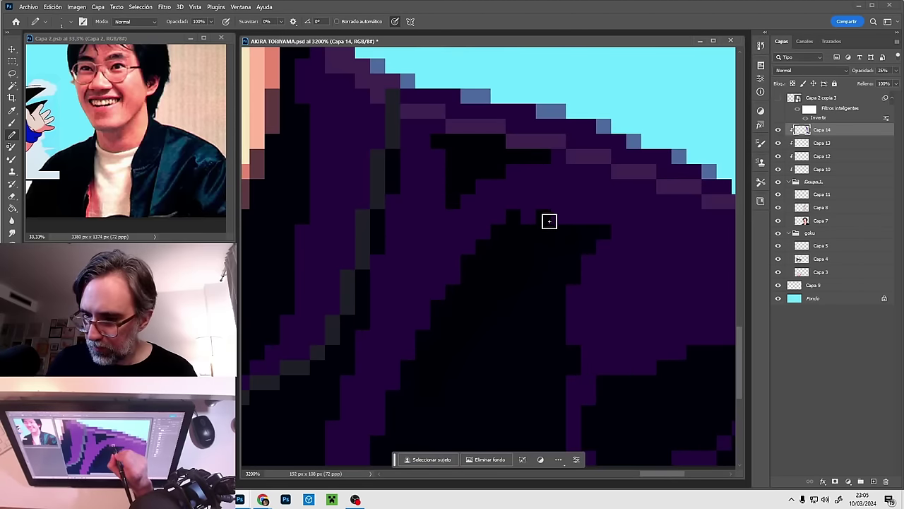
pyautogui.click(600, 219)
pyautogui.click(554, 203)
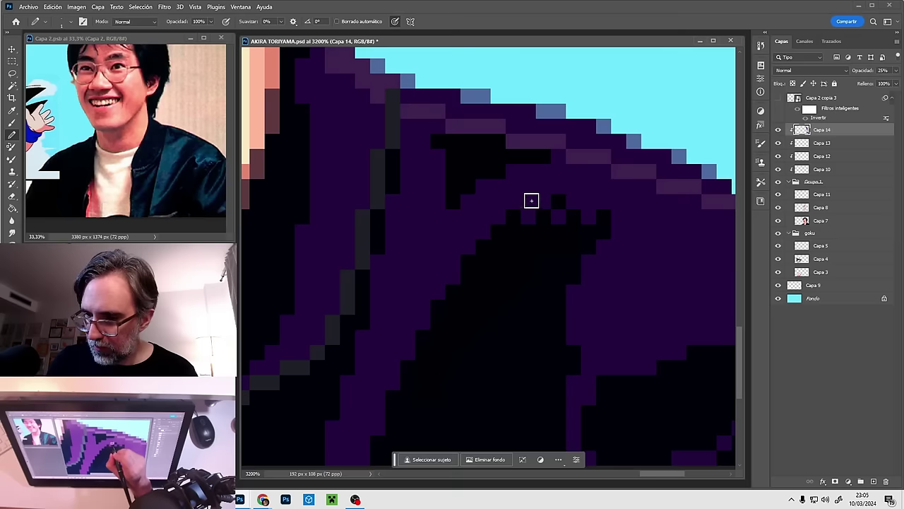
pyautogui.click(532, 200)
pyautogui.click(591, 200)
pyautogui.click(572, 186)
pyautogui.click(542, 186)
pyautogui.click(602, 187)
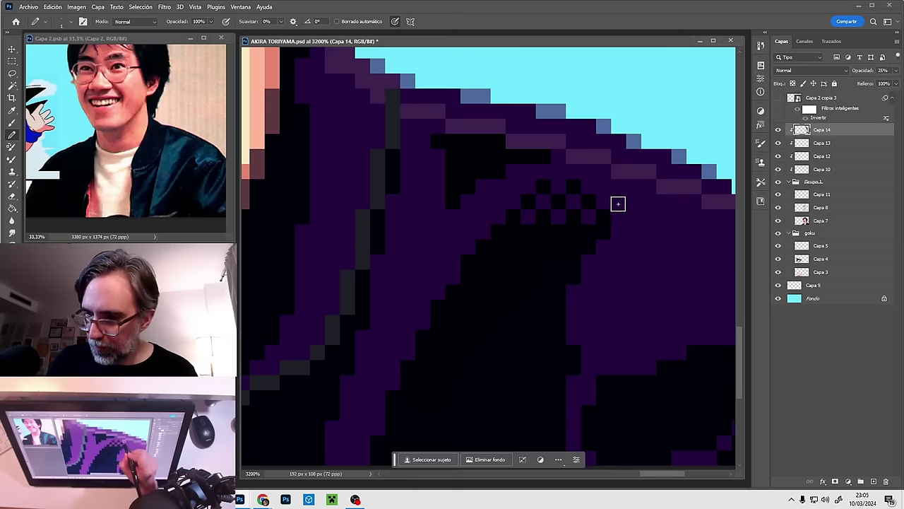
pyautogui.click(616, 202)
pyautogui.click(631, 186)
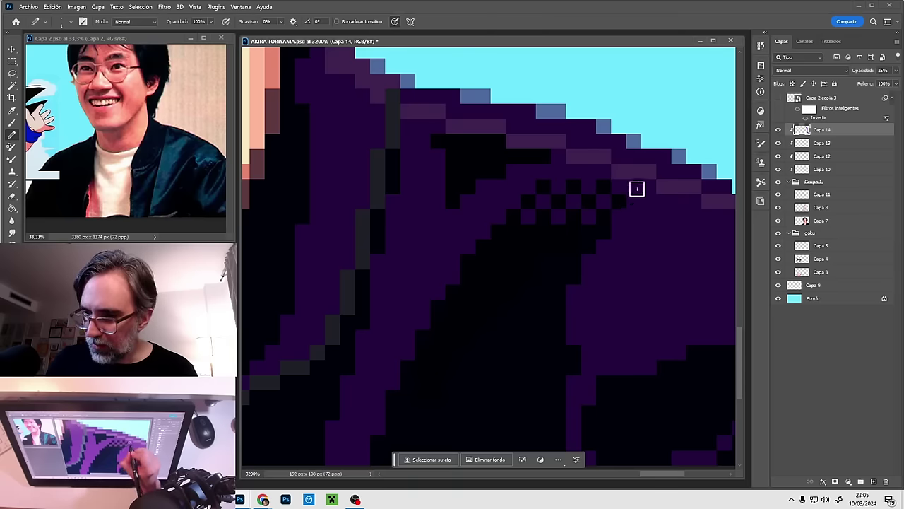
pyautogui.click(619, 217)
pyautogui.click(635, 218)
pyautogui.click(649, 205)
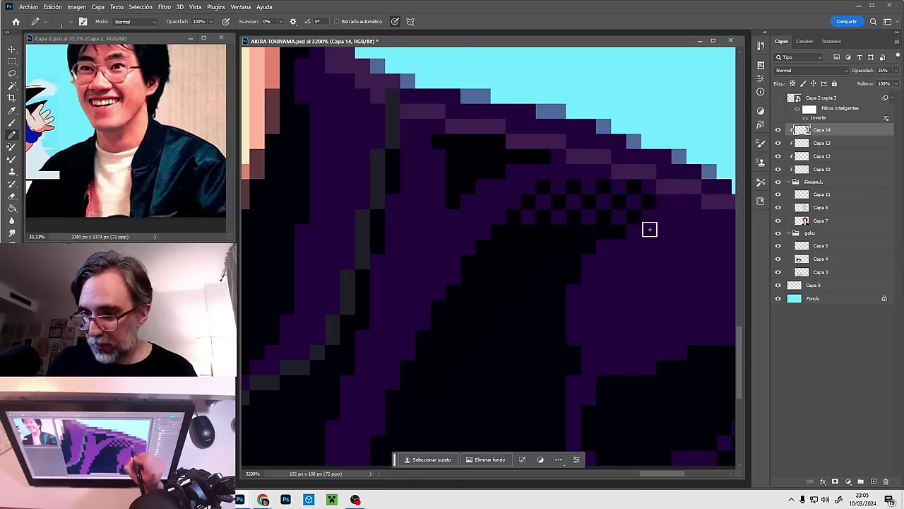
pyautogui.click(664, 217)
pyautogui.click(677, 205)
# Step: Continue the checkerboard dithering diagonally down the outer edge of the large black fold, on the sleeve side
pyautogui.click(643, 239)
pyautogui.click(630, 245)
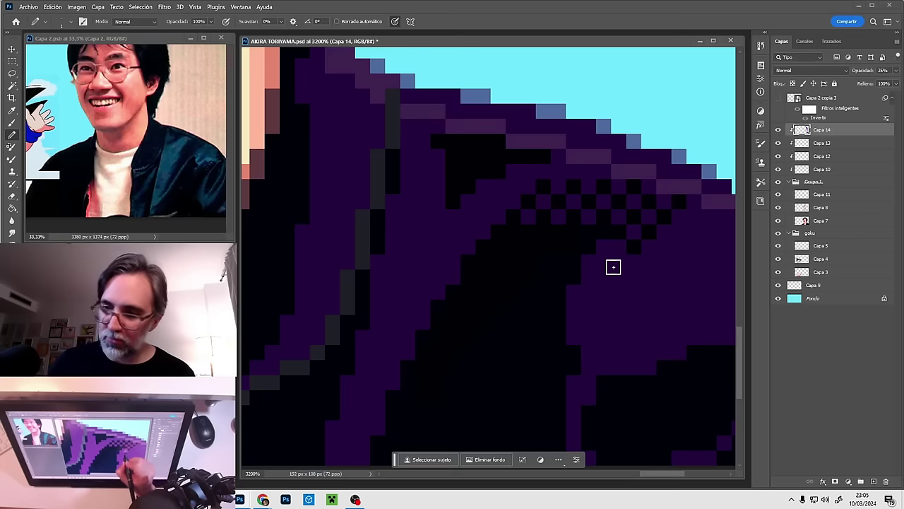
pyautogui.click(616, 265)
pyautogui.click(604, 282)
pyautogui.click(589, 291)
pyautogui.click(573, 308)
pyautogui.click(590, 260)
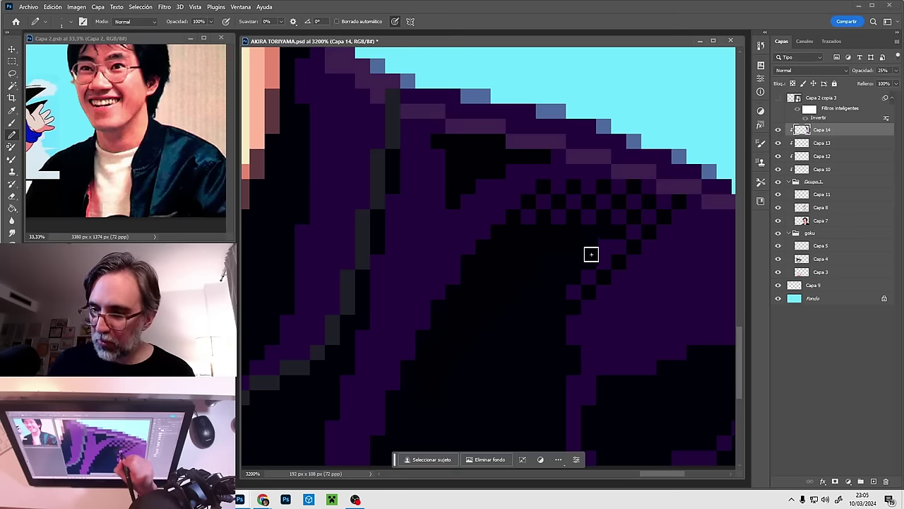
pyautogui.click(606, 246)
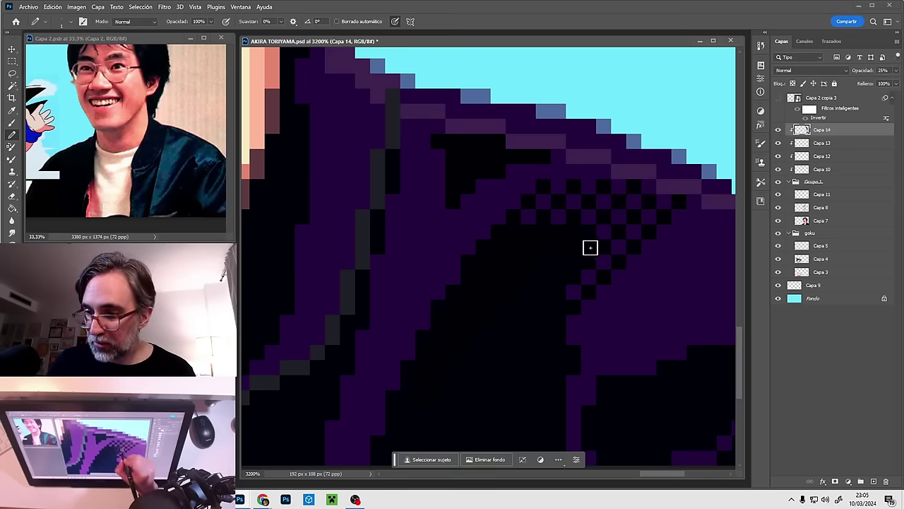
# Step: Extend and widen the dithering down to the lower black fold and break up the narrow purple strip between the folds with alternating pixels
pyautogui.moveTo(648, 267); pyautogui.dragTo(553, 255)
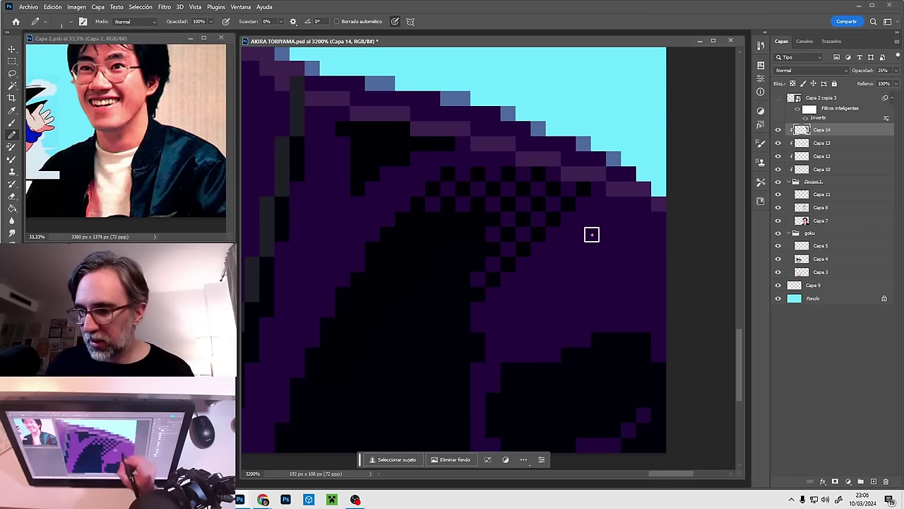
pyautogui.click(550, 248)
pyautogui.keyDown('shift'); pyautogui.click(478, 324); pyautogui.keyUp('shift')
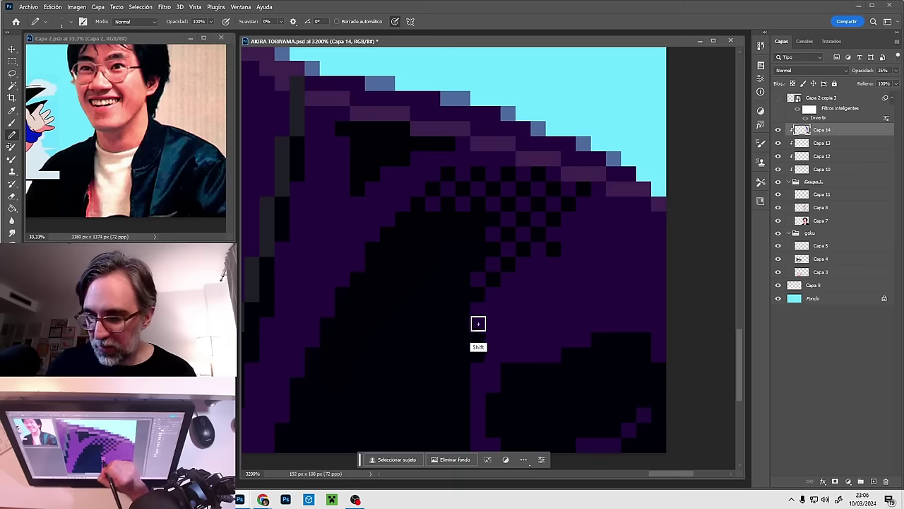
pyautogui.moveTo(491, 324); pyautogui.dragTo(559, 230)
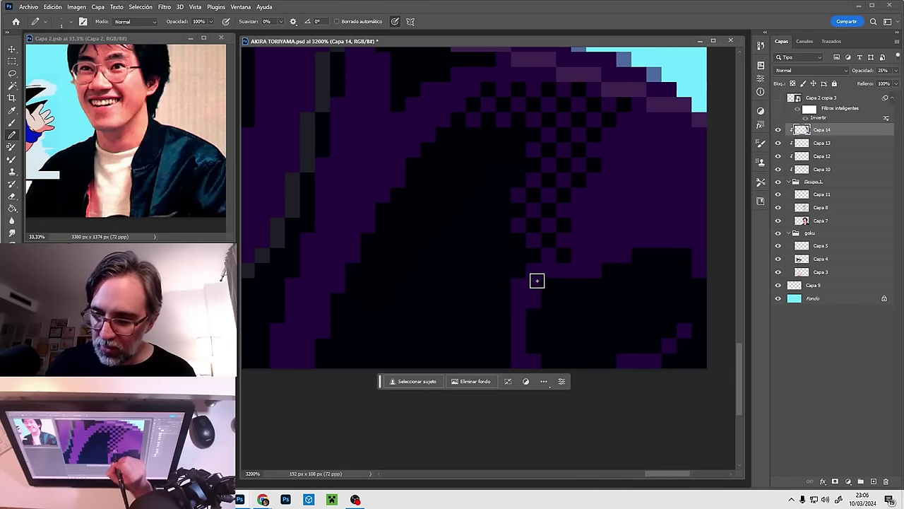
pyautogui.keyDown('shift'); pyautogui.click(515, 298); pyautogui.keyUp('shift')
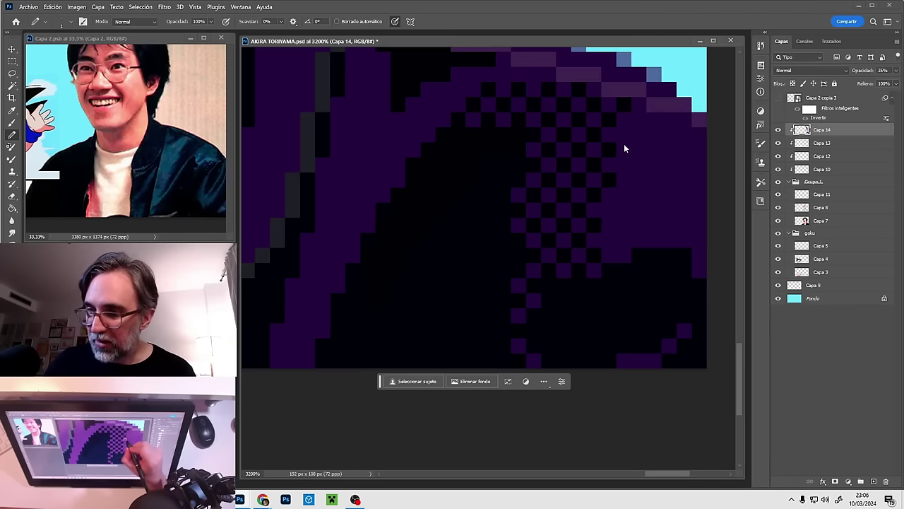
# Step: Examine the dithered jacket shoulder both up close and against the whole portrait
pyautogui.moveTo(490, 242); pyautogui.dragTo(567, 307)
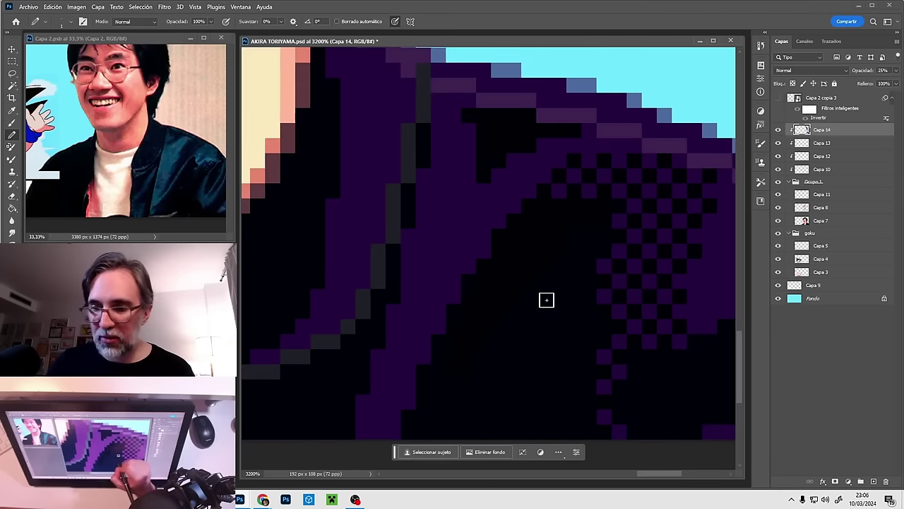
pyautogui.keyDown('ctrl'); pyautogui.keyDown('alt'); pyautogui.click(519, 292); pyautogui.keyUp('alt'); pyautogui.keyUp('ctrl')
pyautogui.keyDown('ctrl'); pyautogui.keyDown('alt'); pyautogui.click(522, 294); pyautogui.keyUp('alt'); pyautogui.keyUp('ctrl')
pyautogui.keyDown('ctrl'); pyautogui.keyDown('alt'); pyautogui.click(523, 295); pyautogui.keyUp('alt'); pyautogui.keyUp('ctrl')
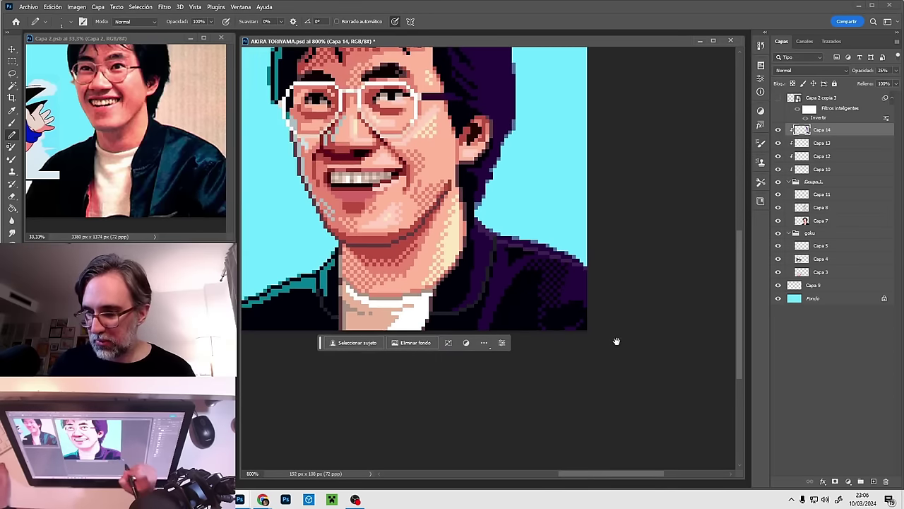
pyautogui.click(568, 289)
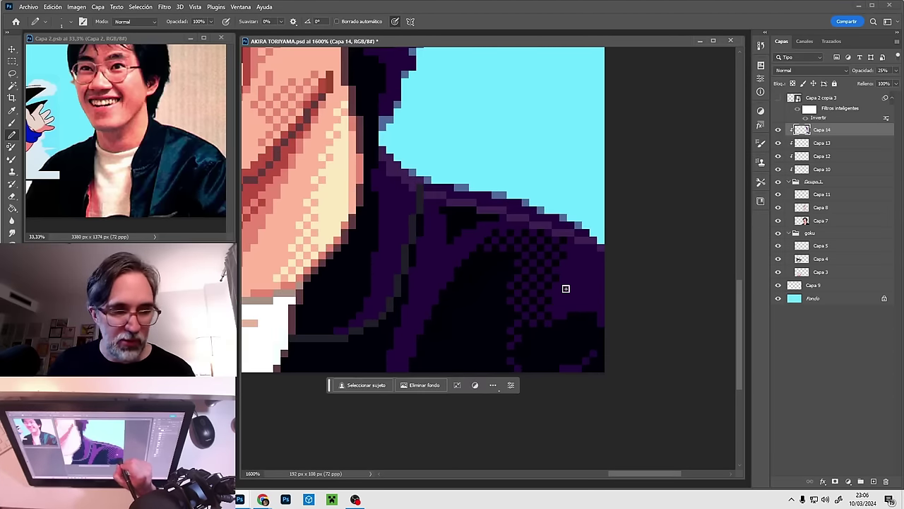
pyautogui.moveTo(559, 280); pyautogui.dragTo(582, 255)
pyautogui.keyDown('ctrl'); pyautogui.click(582, 255); pyautogui.keyUp('ctrl')
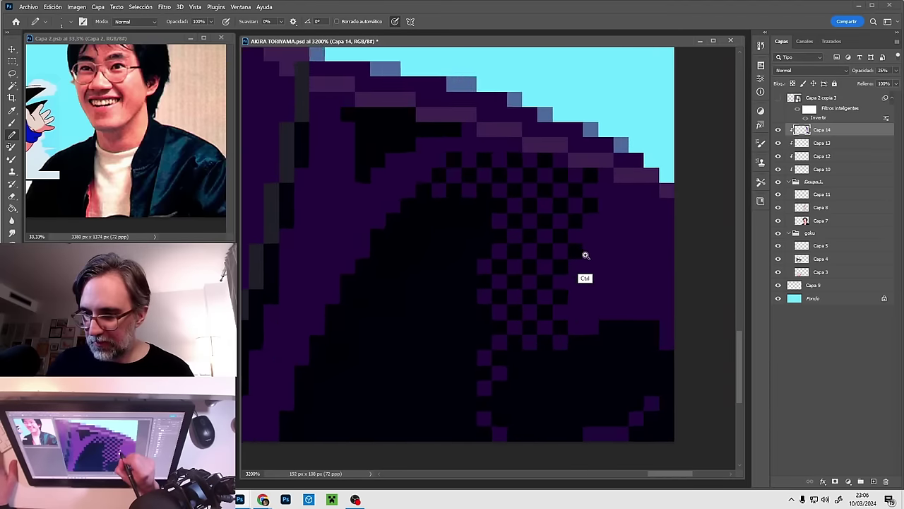
pyautogui.keyDown('ctrl'); pyautogui.click(582, 255); pyautogui.keyUp('ctrl')
pyautogui.scroll(-4, 582, 275)
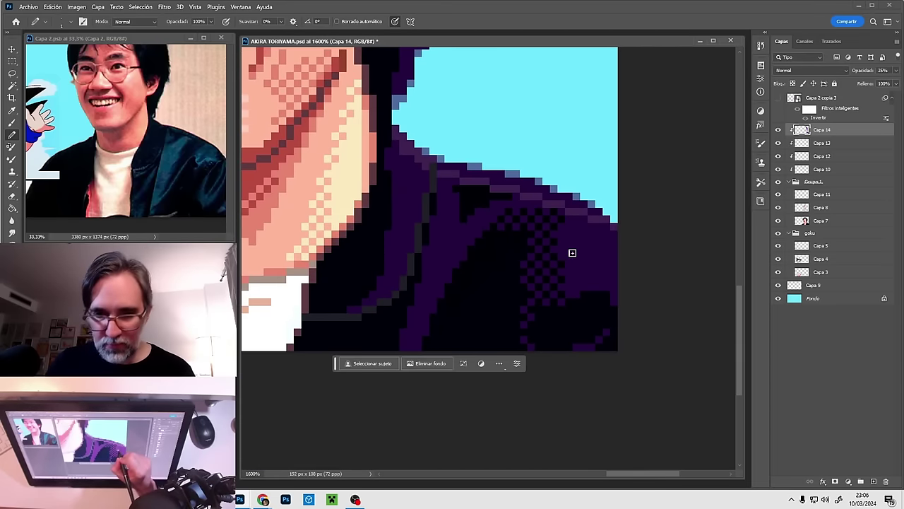
pyautogui.moveTo(609, 275); pyautogui.dragTo(640, 259)
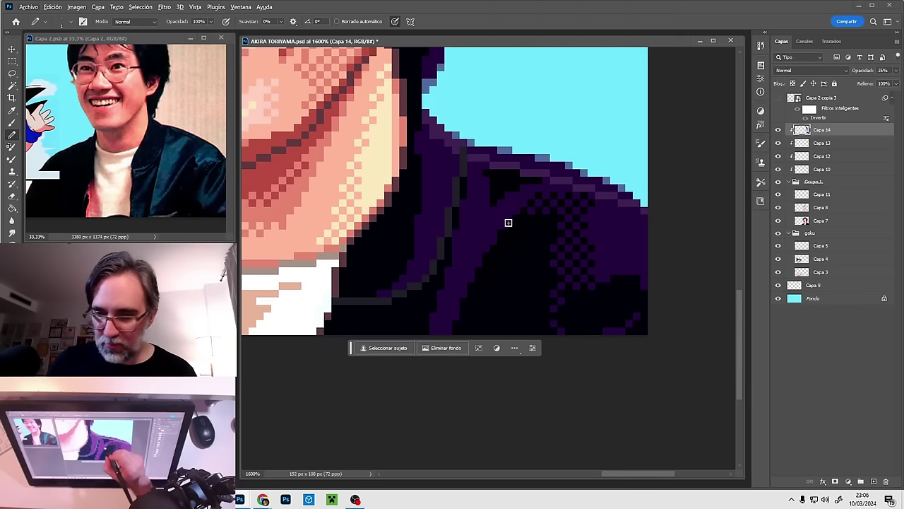
# Step: Paint a thin diagonal purple crease through the large black fold, from the dithered area down towards the jacket's lower edge
pyautogui.hotkey('alt', 't')
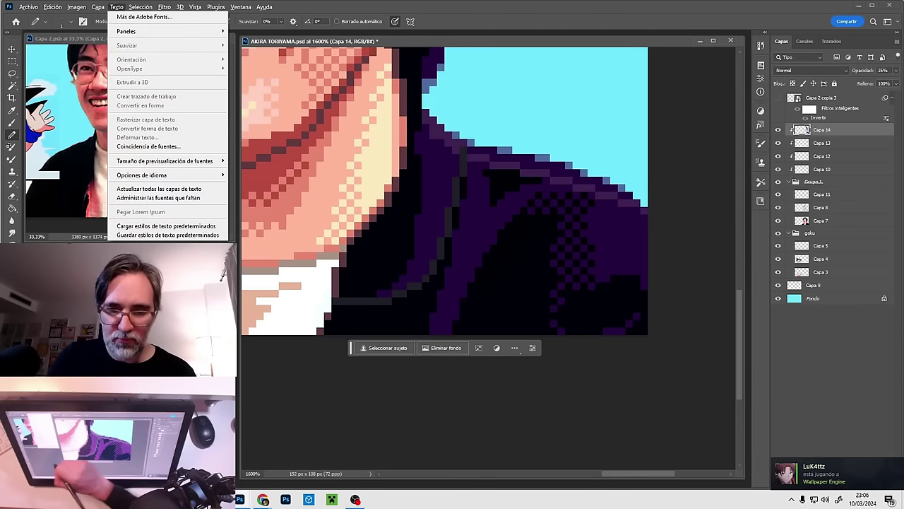
pyautogui.press('Escape')
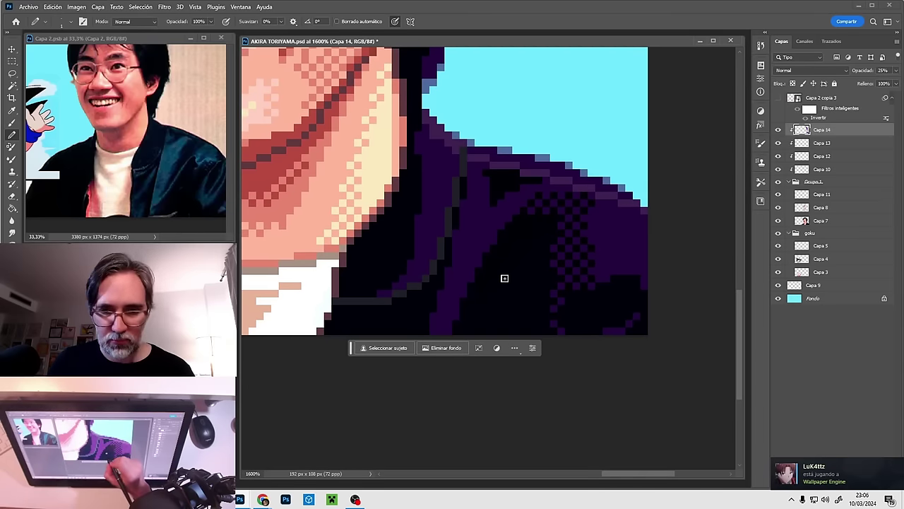
pyautogui.scroll(-1, 514, 267)
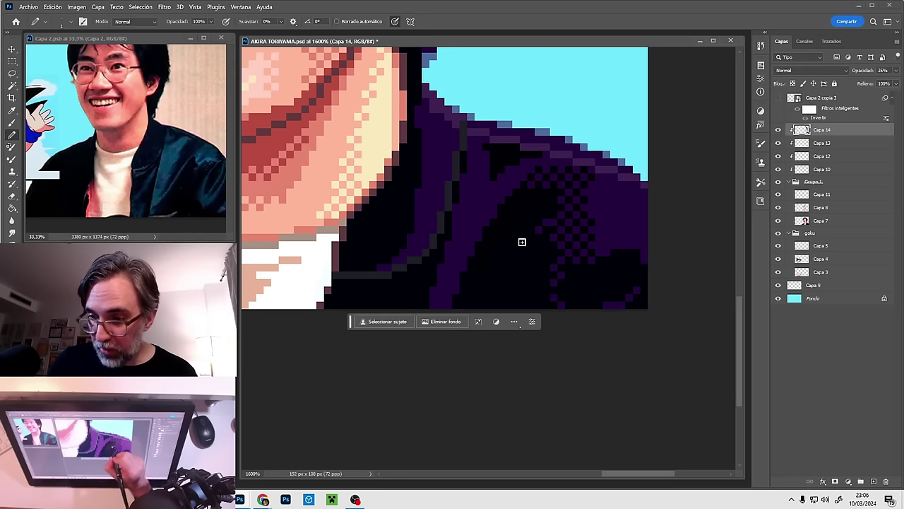
pyautogui.keyDown('shift'); pyautogui.click(502, 260); pyautogui.keyUp('shift')
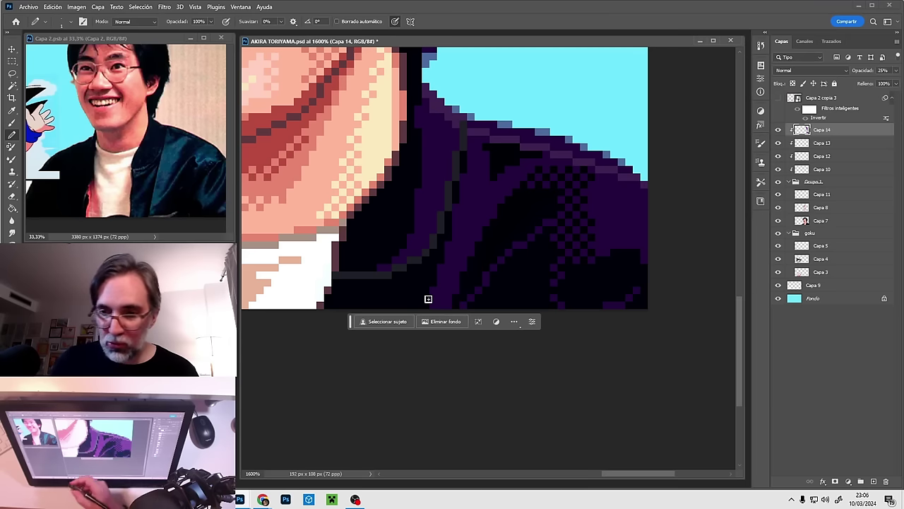
# Step: Set the foreground colour to a lighter, less saturated purple, about #a45bd7
pyautogui.click(10, 340)
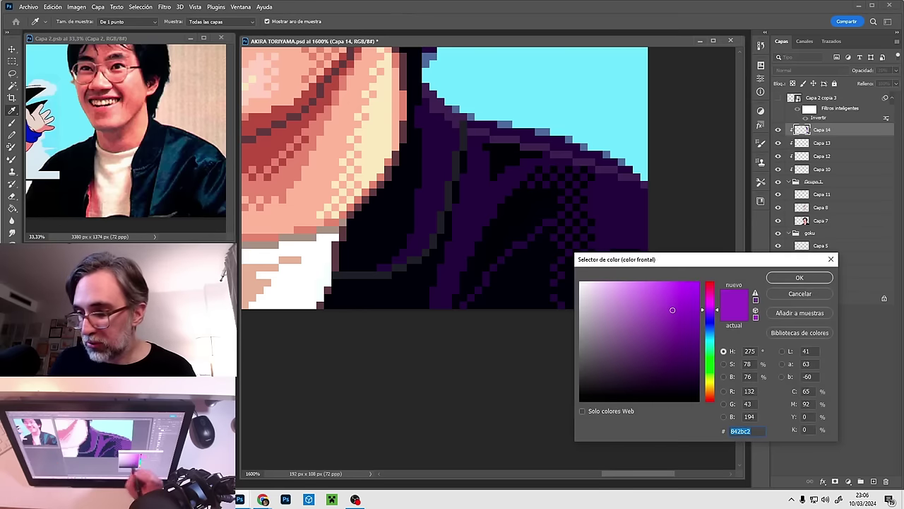
pyautogui.click(665, 303)
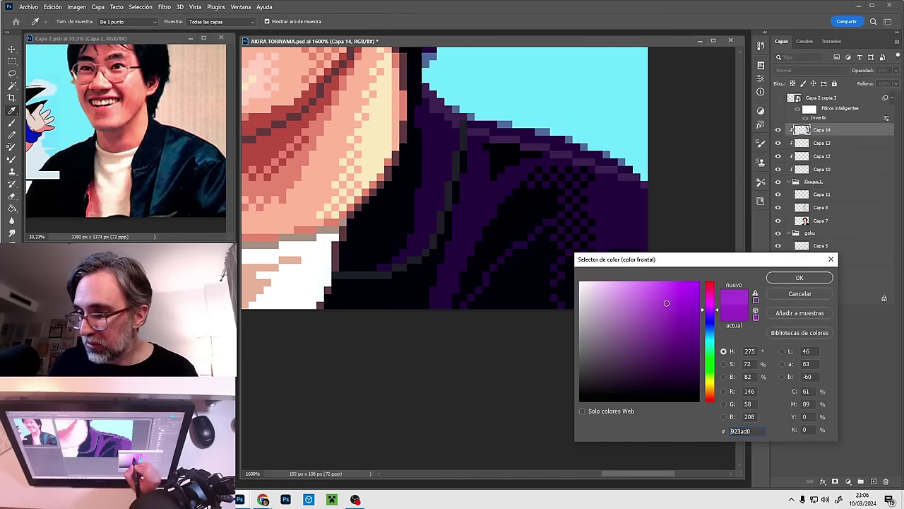
pyautogui.moveTo(664, 303); pyautogui.dragTo(656, 306)
pyautogui.click(798, 277)
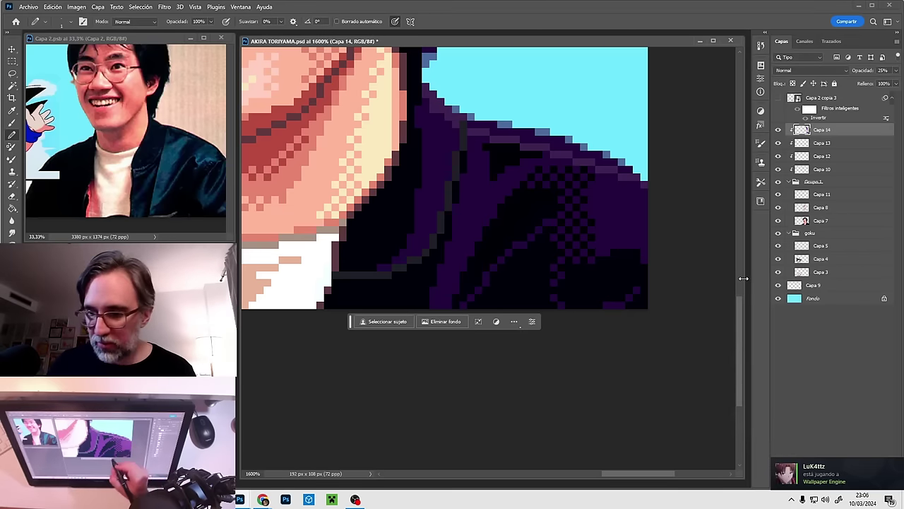
pyautogui.moveTo(496, 277); pyautogui.dragTo(508, 268)
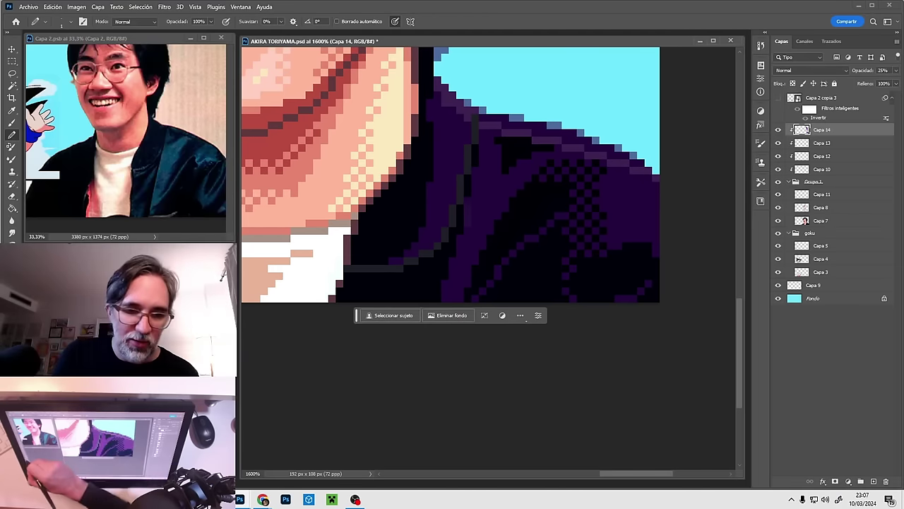
pyautogui.click(9, 346)
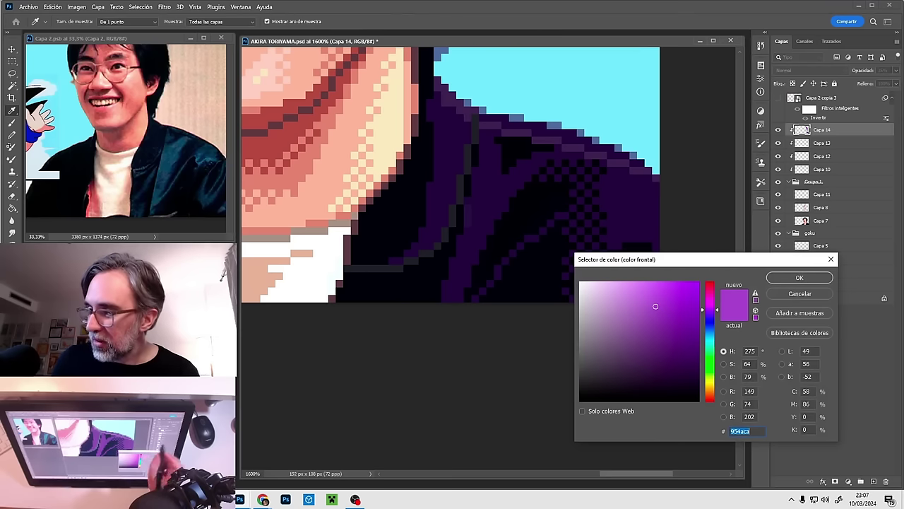
pyautogui.click(647, 299)
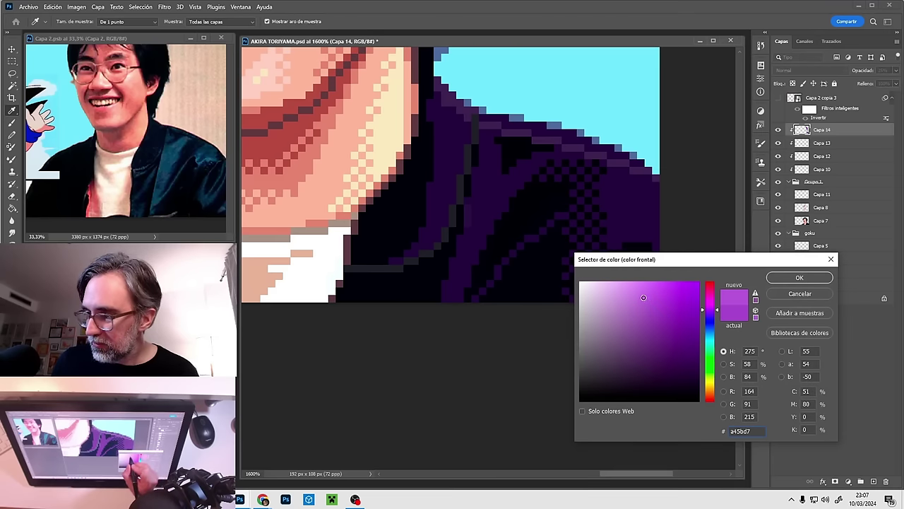
pyautogui.click(800, 277)
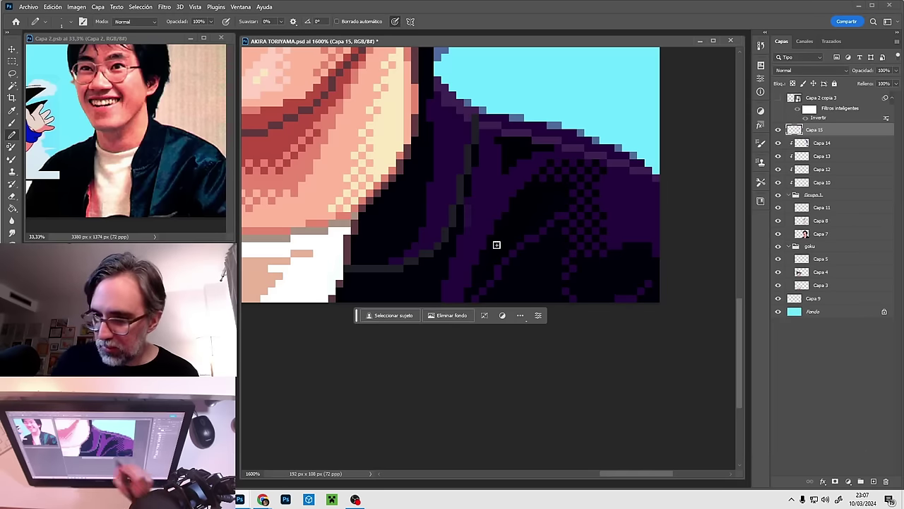
# Step: Add a new layer above Capa 14 and clip it to the layers below
pyautogui.hotkey('ctrl', 'space')
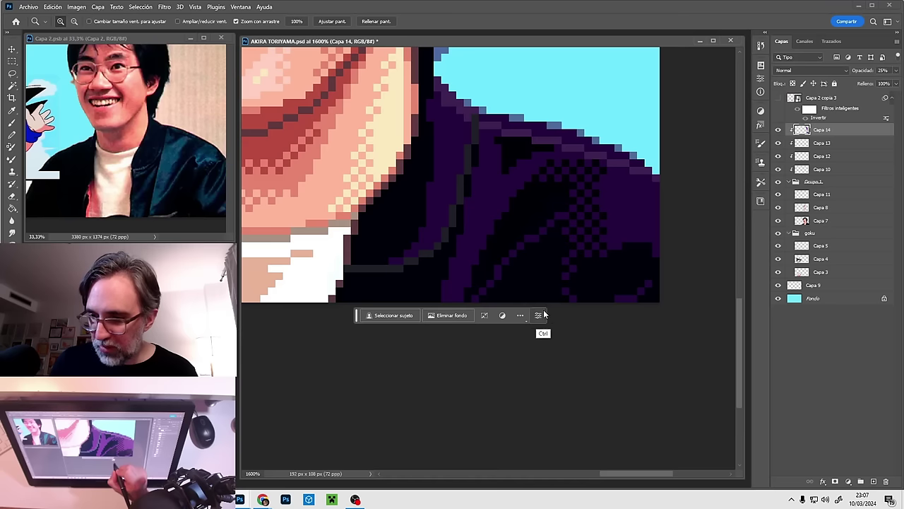
pyautogui.click(875, 481)
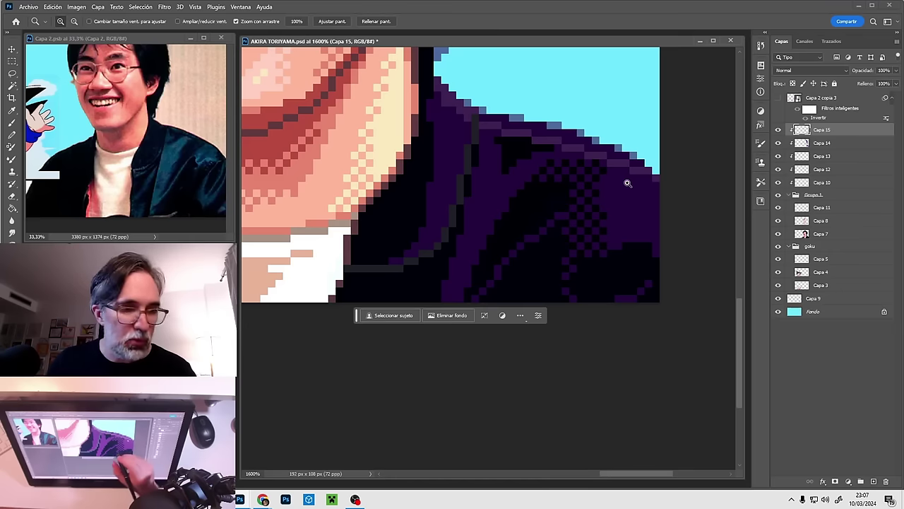
# Step: Draw a thin light purple highlight line with the Pencil down the jacket front beside the collar's outer edge
pyautogui.press('b')
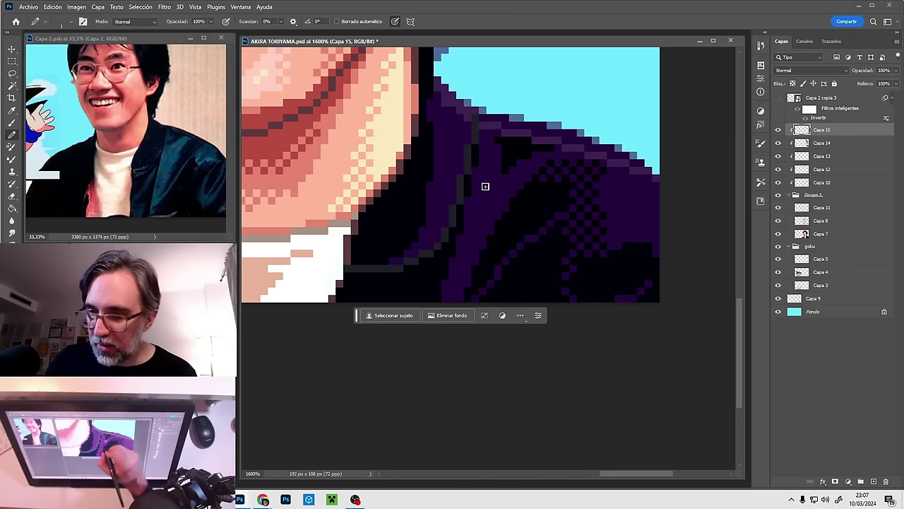
pyautogui.moveTo(475, 177); pyautogui.dragTo(451, 286)
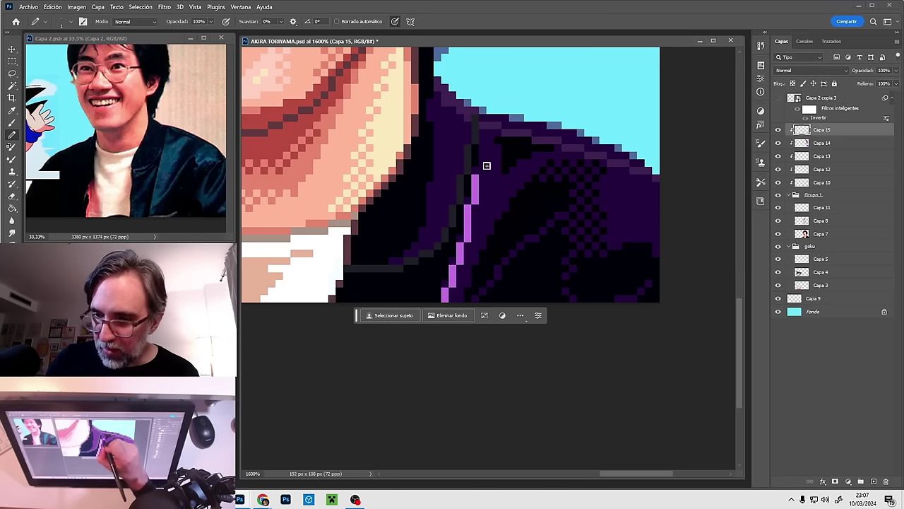
pyautogui.moveTo(484, 173); pyautogui.dragTo(484, 151)
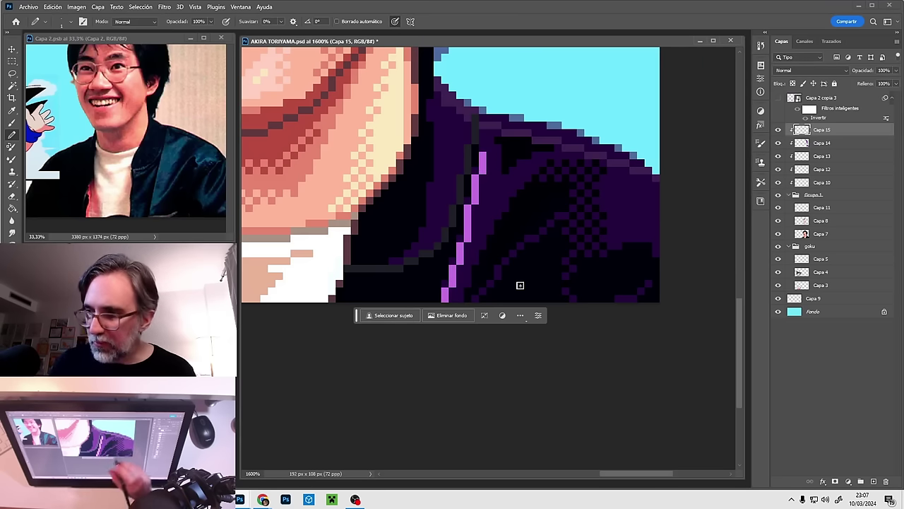
# Step: Lower the opacity of layer Capa 15 to 14% to soften the light purple highlight
pyautogui.click(896, 70)
pyautogui.moveTo(894, 82); pyautogui.dragTo(860, 83)
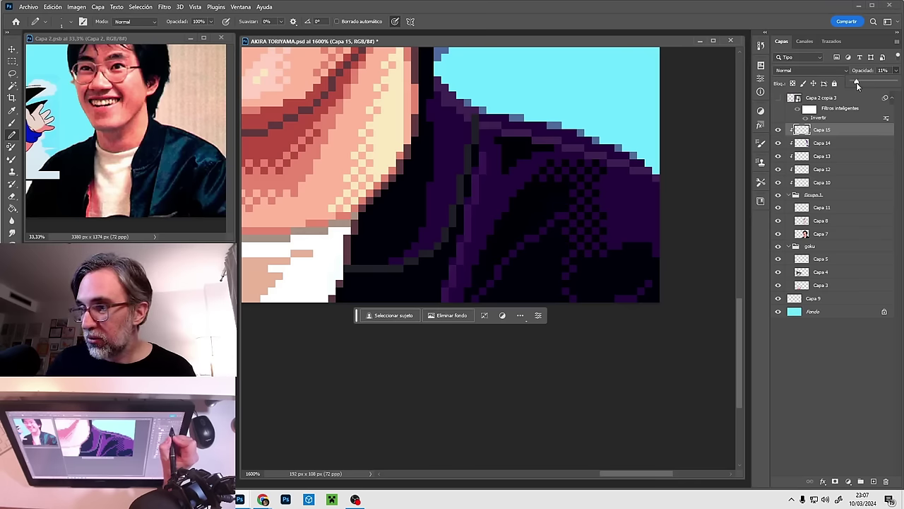
pyautogui.moveTo(856, 92); pyautogui.dragTo(859, 83)
pyautogui.click(897, 70)
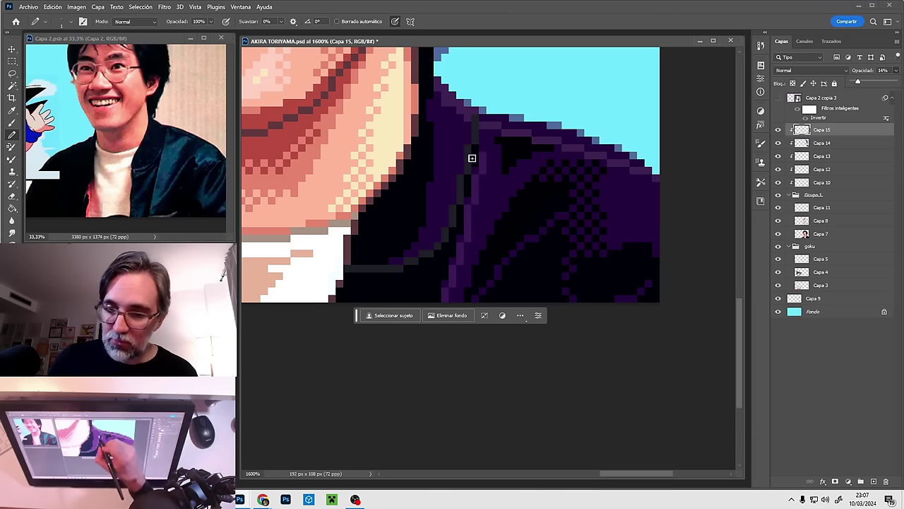
# Step: Paint faint purple highlight pixels along the sleeve fold, through the dithered area and over the collar's dark grey edge line
pyautogui.keyDown('alt'); pyautogui.click(508, 184); pyautogui.keyUp('alt')
pyautogui.moveTo(593, 225); pyautogui.dragTo(561, 236)
pyautogui.keyDown('ctrl'); pyautogui.click(551, 231); pyautogui.keyUp('ctrl')
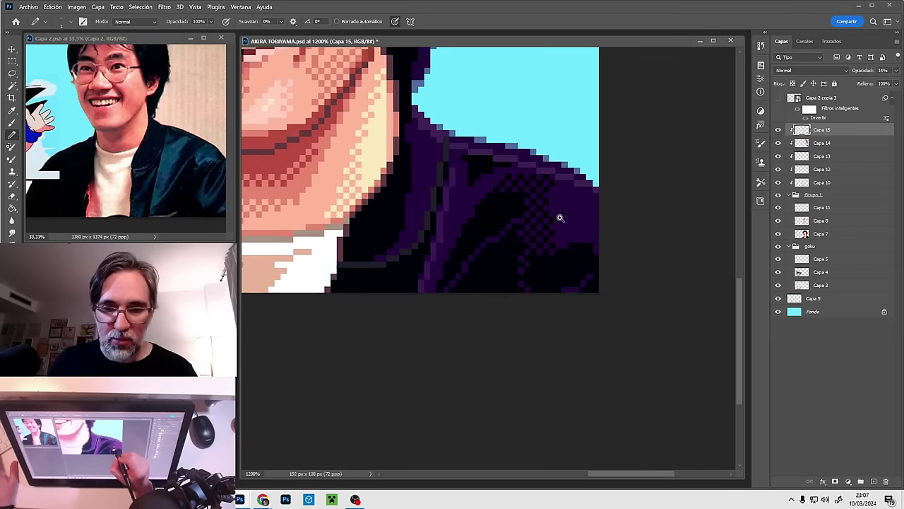
pyautogui.hotkey('ctrl', '+')
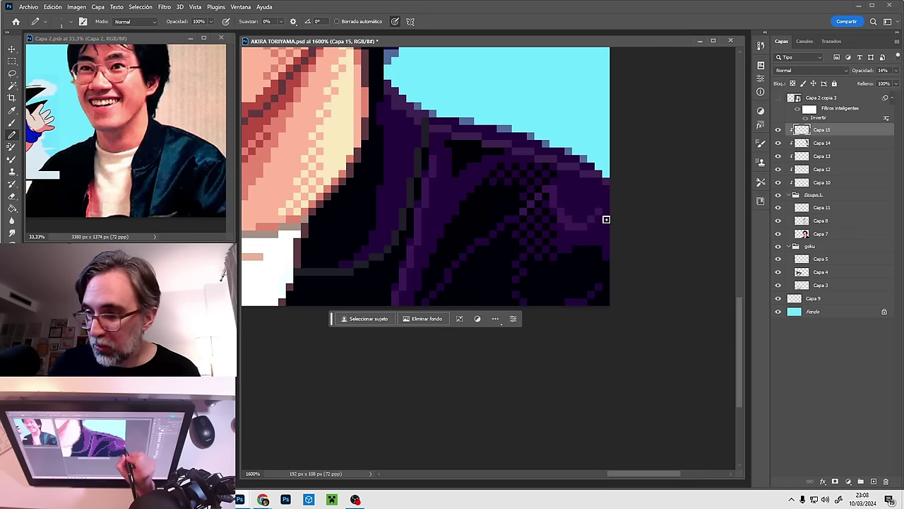
pyautogui.moveTo(511, 199); pyautogui.dragTo(586, 220)
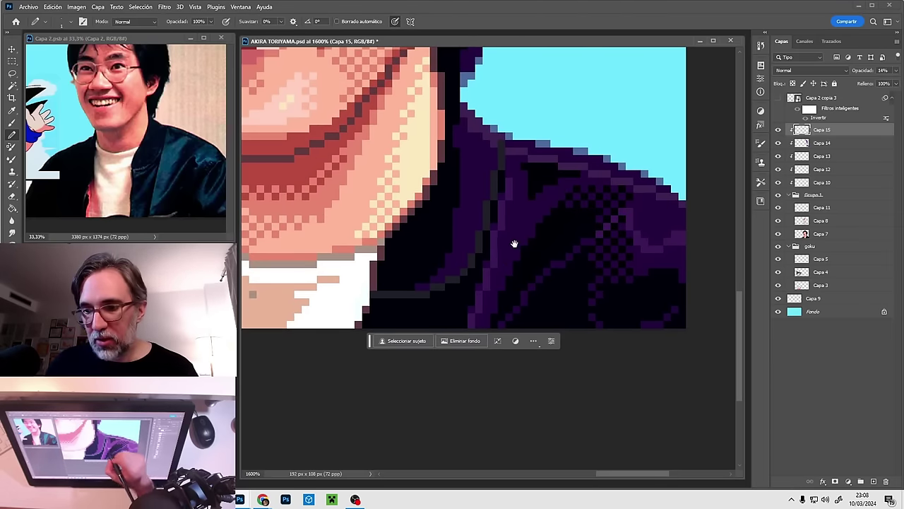
pyautogui.moveTo(524, 231); pyautogui.dragTo(550, 220)
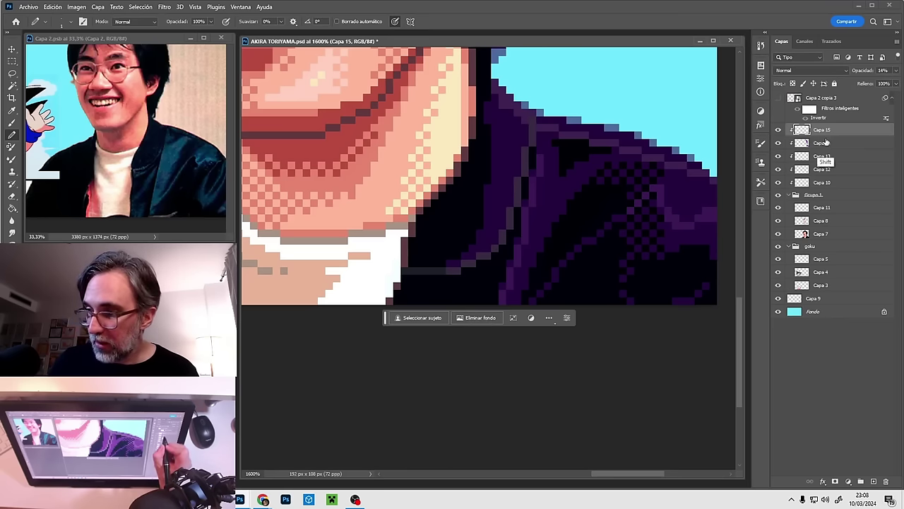
# Step: Merge the clipped jacket layers from Capa 10 to Capa 15 into a single layer
pyautogui.keyDown('shift'); pyautogui.click(821, 182); pyautogui.keyUp('shift')
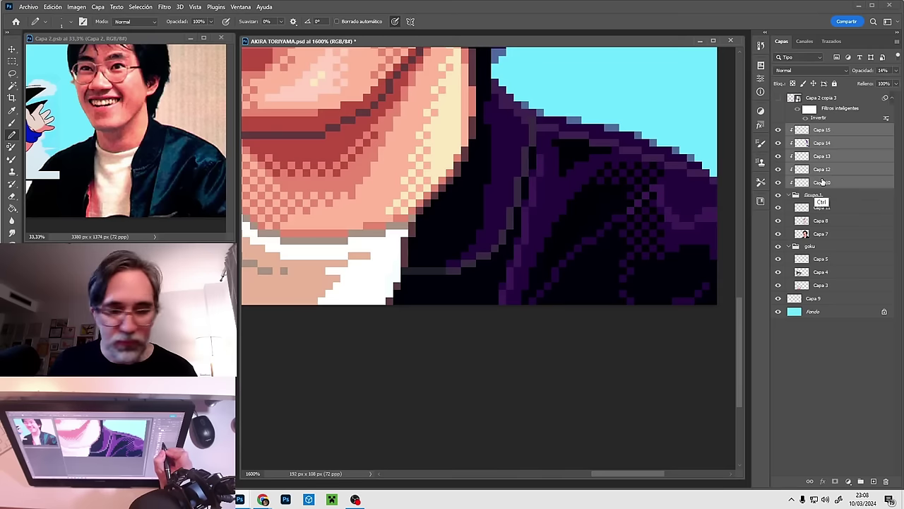
pyautogui.hotkey('ctrl', 'e')
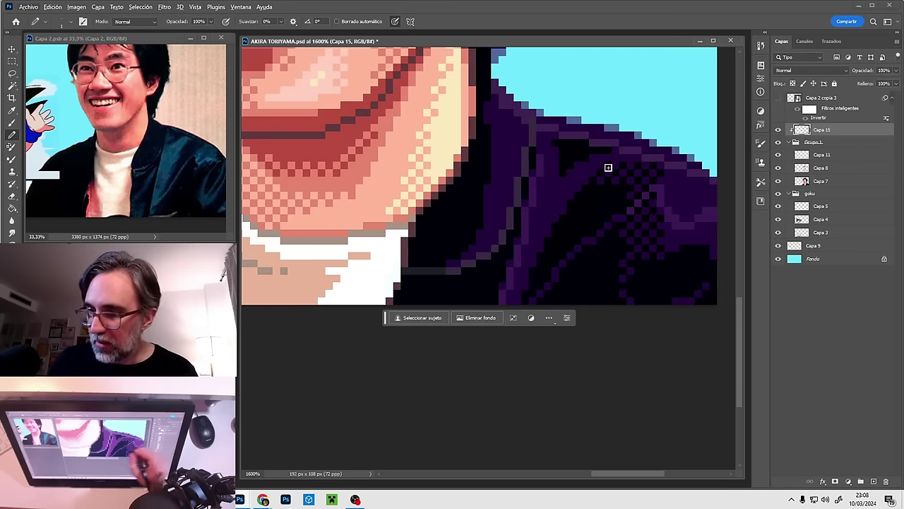
# Step: Recolour the collar's dark grey edge line with the highlight purple sampled from the jacket
pyautogui.moveTo(532, 120); pyautogui.dragTo(536, 138)
pyautogui.hotkey('ctrl', 'z')
pyautogui.keyDown('alt'); pyautogui.click(541, 167); pyautogui.keyUp('alt')
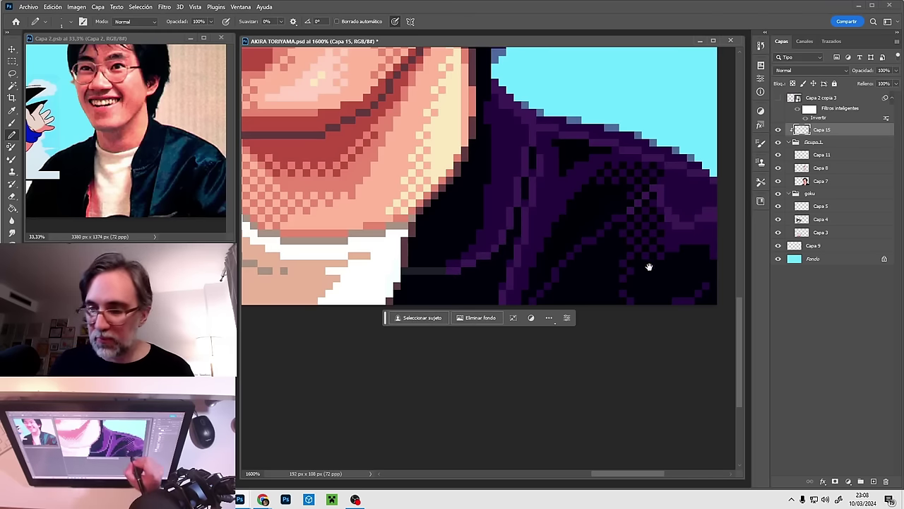
# Step: Add lighter purple pixels to the lower end of the diagonal crease in the large black fold
pyautogui.scroll(-1, 639, 247)
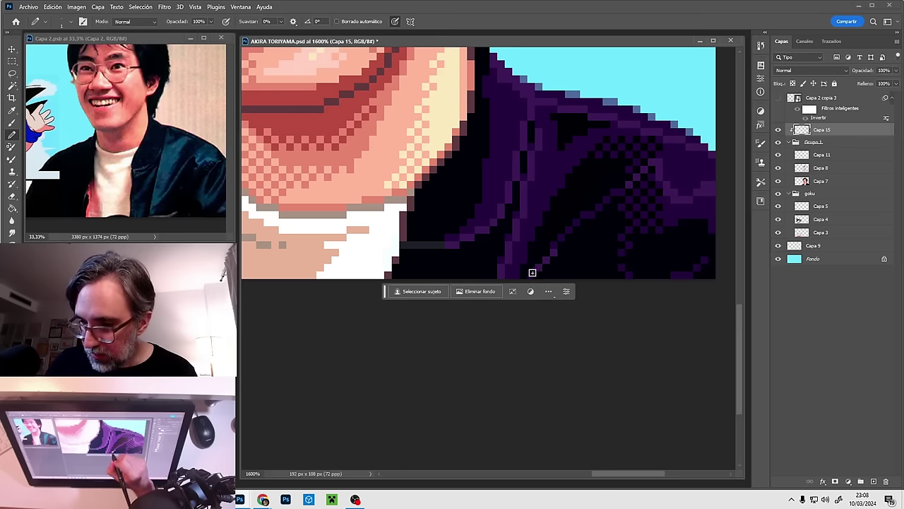
pyautogui.moveTo(665, 235); pyautogui.dragTo(613, 254)
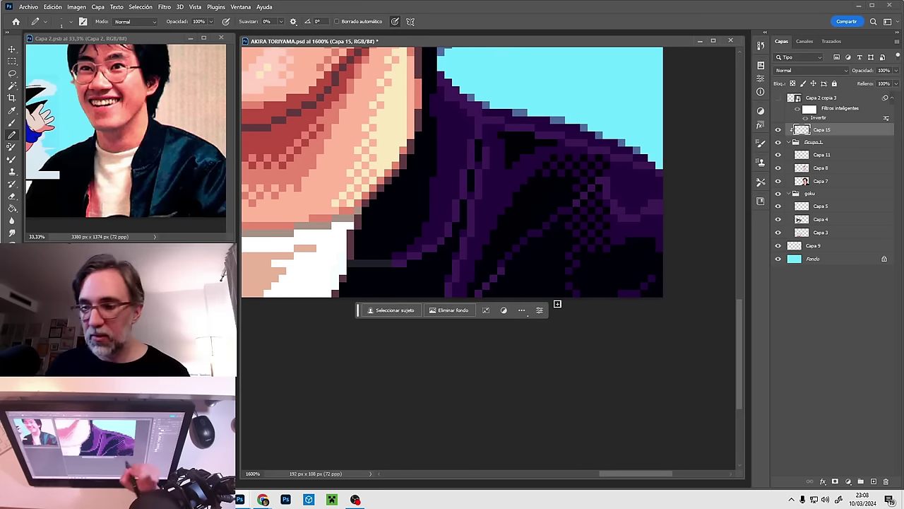
pyautogui.moveTo(558, 212); pyautogui.dragTo(583, 236)
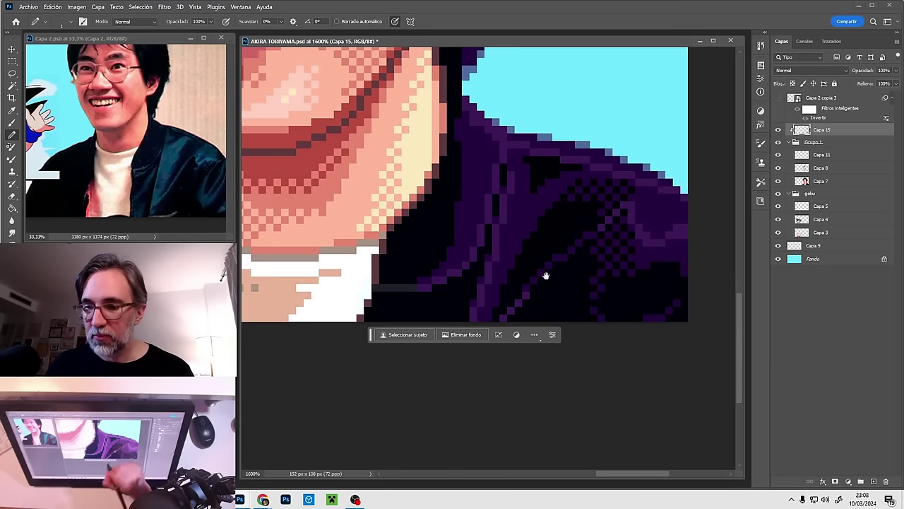
pyautogui.moveTo(545, 275); pyautogui.dragTo(617, 253)
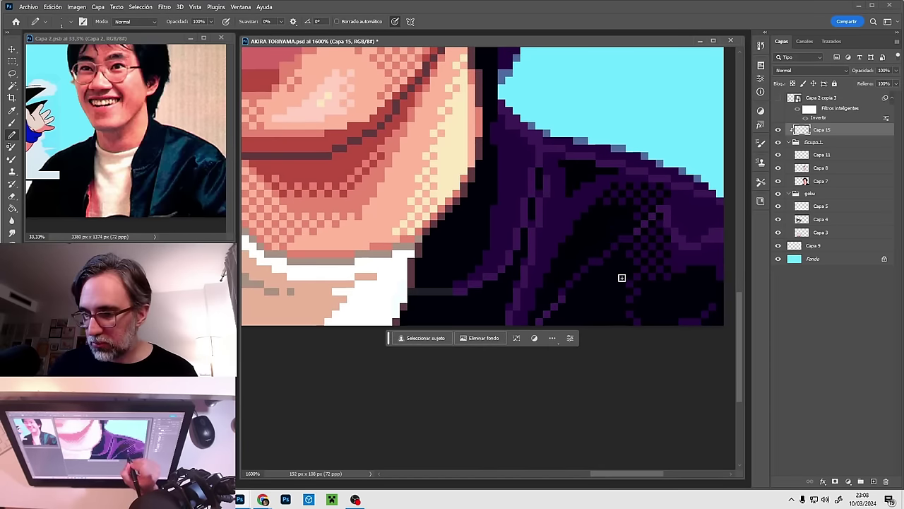
pyautogui.keyDown('ctrl'); pyautogui.keyDown('alt'); pyautogui.click(621, 278); pyautogui.keyUp('alt'); pyautogui.keyUp('ctrl')
pyautogui.moveTo(664, 308); pyautogui.dragTo(601, 291)
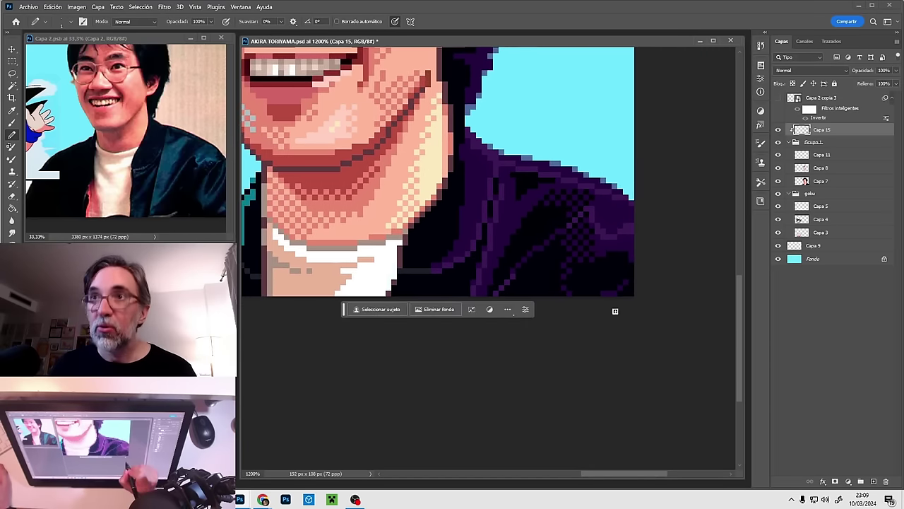
pyautogui.hotkey('ctrl', '-')
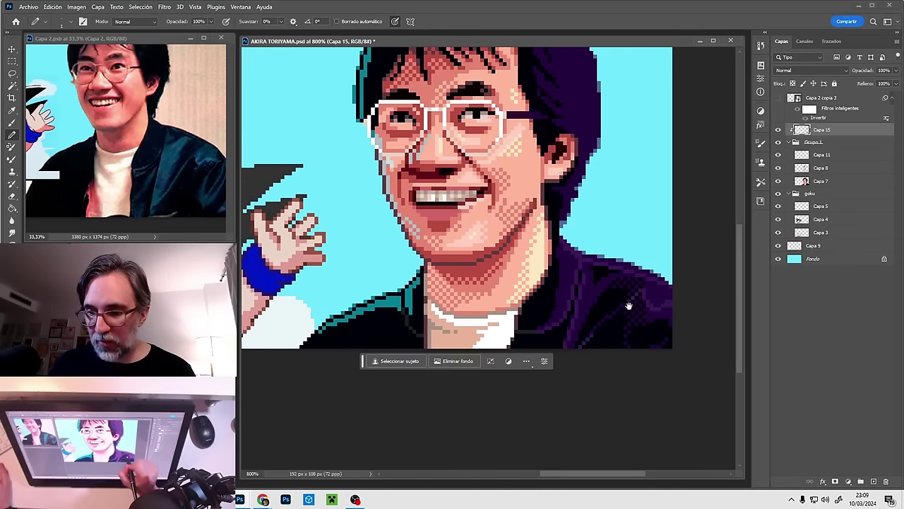
pyautogui.moveTo(510, 296); pyautogui.dragTo(549, 298)
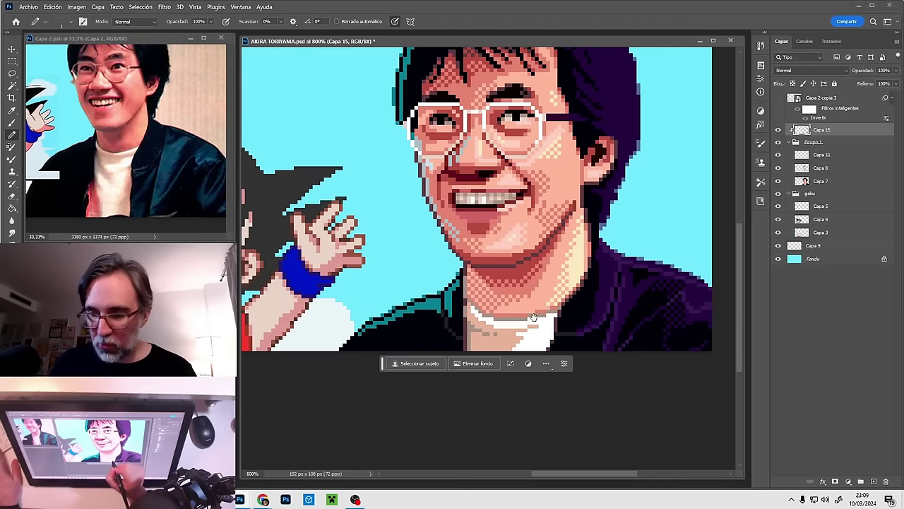
# Step: Paint a dark grey band beneath the teal shoulder highlight and a matching strip on the collar beside the neck
pyautogui.keyDown('ctrl'); pyautogui.click(376, 329); pyautogui.keyUp('ctrl')
pyautogui.keyDown('ctrl'); pyautogui.click(377, 328); pyautogui.keyUp('ctrl')
pyautogui.keyDown('ctrl'); pyautogui.click(390, 333); pyautogui.keyUp('ctrl')
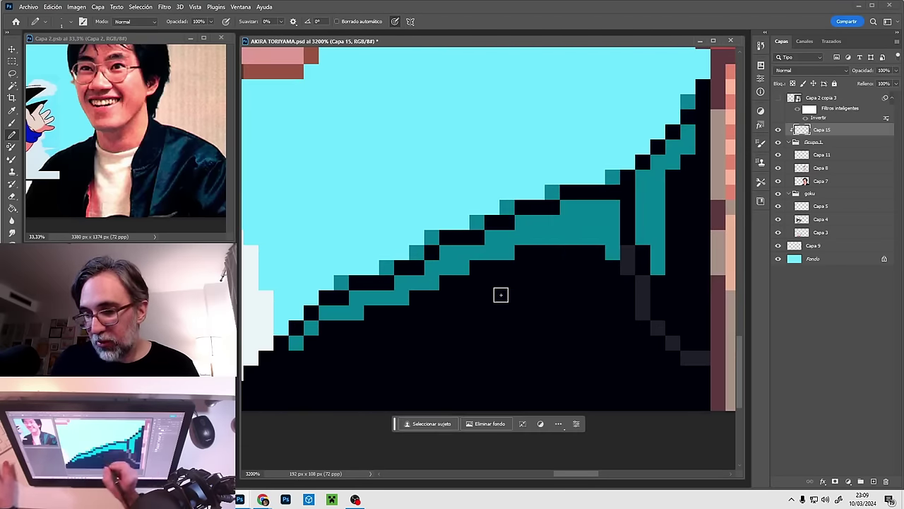
pyautogui.moveTo(452, 301); pyautogui.dragTo(493, 262)
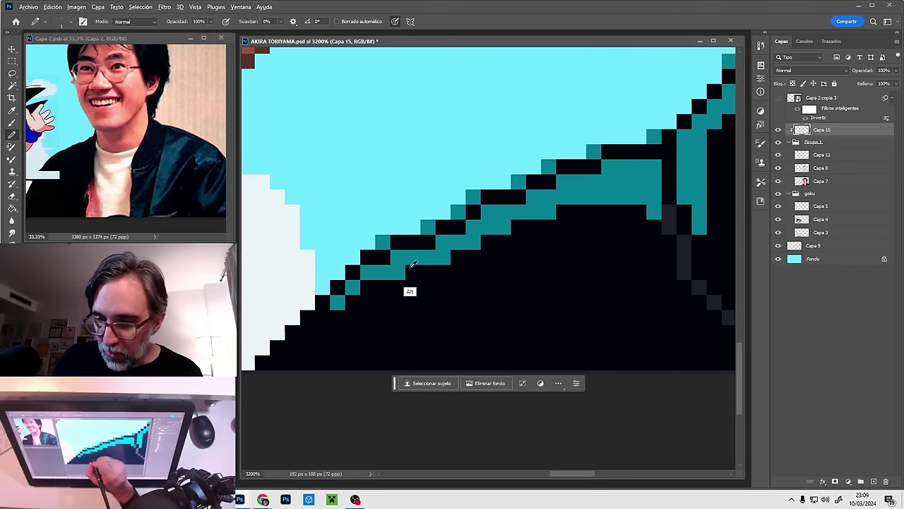
pyautogui.keyDown('alt'); pyautogui.click(404, 261); pyautogui.keyUp('alt')
pyautogui.keyDown('alt'); pyautogui.click(423, 268); pyautogui.keyUp('alt')
pyautogui.moveTo(413, 273)
pyautogui.mouseDown()
pyautogui.moveTo(474, 242)
pyautogui.moveTo(510, 241)
pyautogui.mouseUp()
pyautogui.keyDown('ctrl'); pyautogui.keyDown('alt'); pyautogui.click(574, 263); pyautogui.keyUp('alt'); pyautogui.keyUp('ctrl')
pyautogui.keyDown('ctrl'); pyautogui.keyDown('alt'); pyautogui.click(586, 262); pyautogui.keyUp('alt'); pyautogui.keyUp('ctrl')
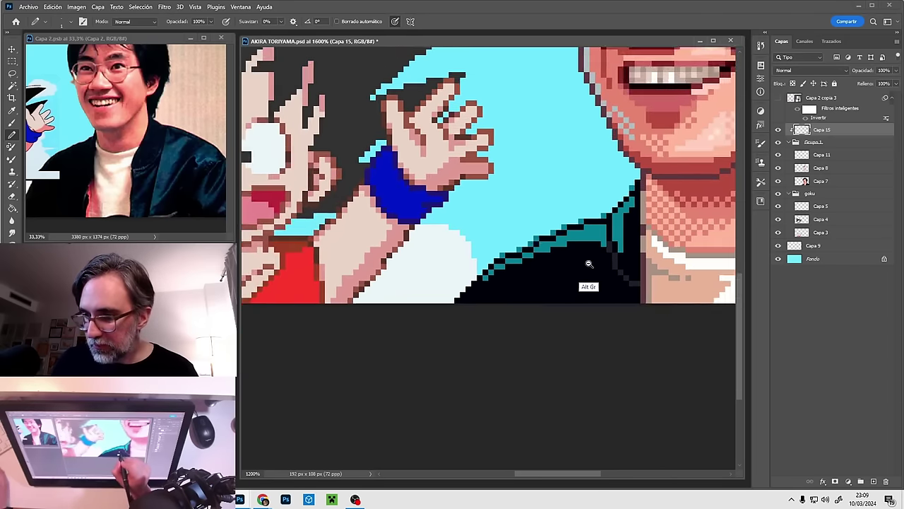
pyautogui.keyDown('ctrl'); pyautogui.keyDown('alt'); pyautogui.click(588, 262); pyautogui.keyUp('alt'); pyautogui.keyUp('ctrl')
pyautogui.scroll(2, 607, 263)
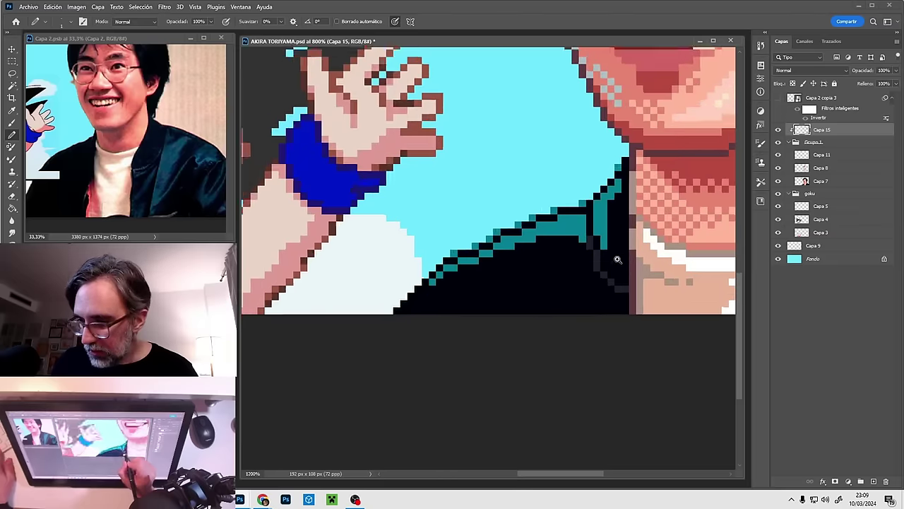
pyautogui.moveTo(599, 255)
pyautogui.mouseDown()
pyautogui.moveTo(536, 220)
pyautogui.moveTo(479, 228)
pyautogui.moveTo(548, 226)
pyautogui.moveTo(541, 240)
pyautogui.moveTo(554, 236)
pyautogui.moveTo(453, 238)
pyautogui.moveTo(487, 242)
pyautogui.mouseUp()
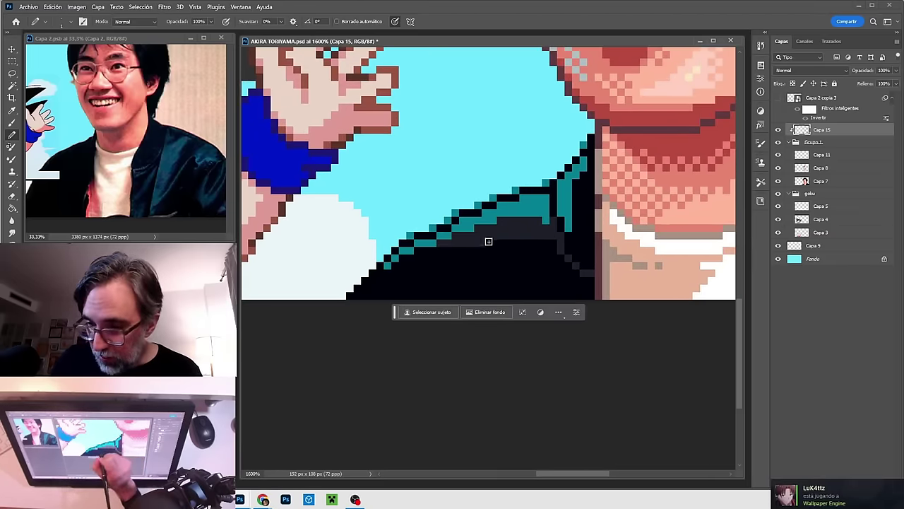
pyautogui.moveTo(423, 255)
pyautogui.mouseDown()
pyautogui.moveTo(452, 251)
pyautogui.moveTo(401, 259)
pyautogui.moveTo(425, 260)
pyautogui.moveTo(394, 273)
pyautogui.mouseUp()
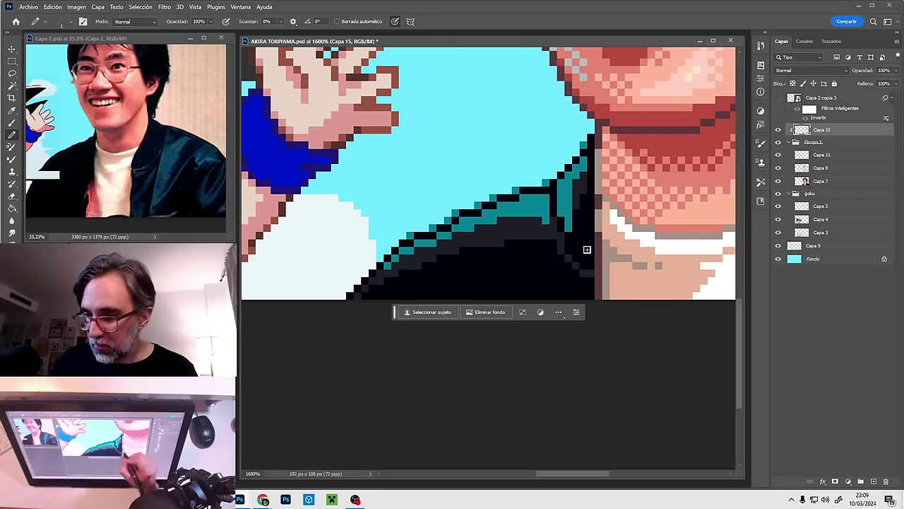
pyautogui.moveTo(577, 203); pyautogui.dragTo(577, 226)
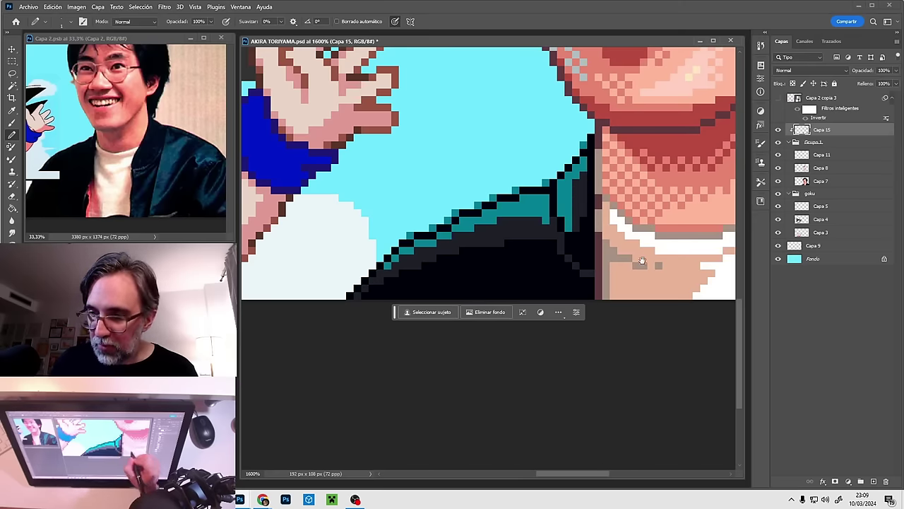
# Step: Extend the dark purple of the purple-lit collar towards the neck and break it up with small black crease pixels
pyautogui.moveTo(641, 262); pyautogui.dragTo(404, 291)
pyautogui.moveTo(619, 253); pyautogui.dragTo(505, 276)
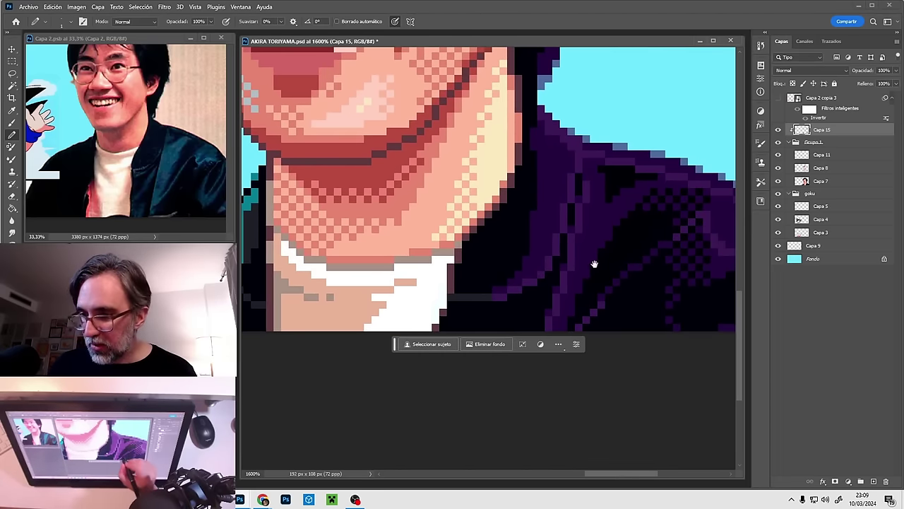
pyautogui.moveTo(594, 264); pyautogui.dragTo(563, 269)
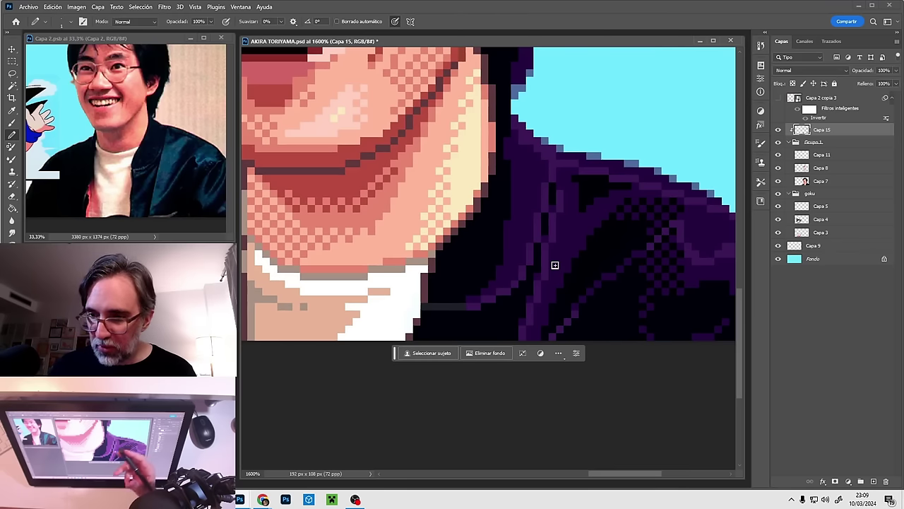
pyautogui.moveTo(504, 130); pyautogui.dragTo(504, 190)
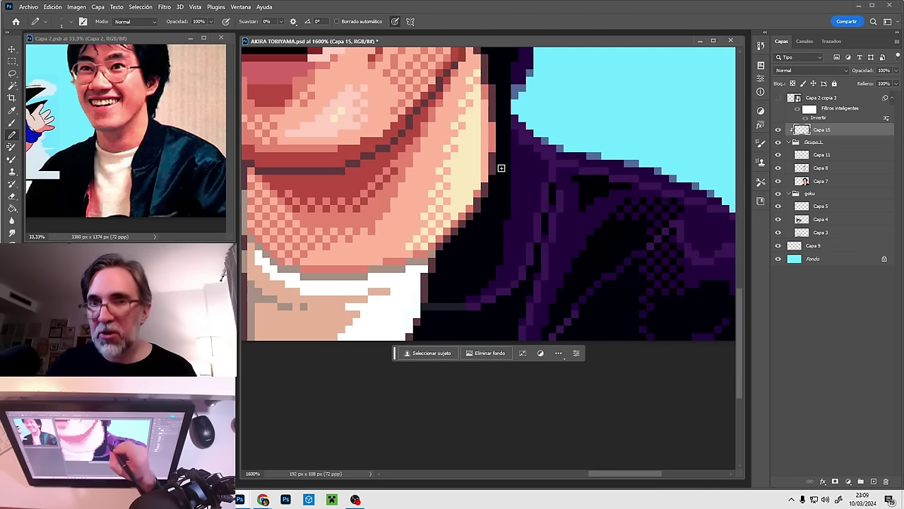
pyautogui.hotkey('ctrl', '-')
pyautogui.hotkey('ctrl', '-')
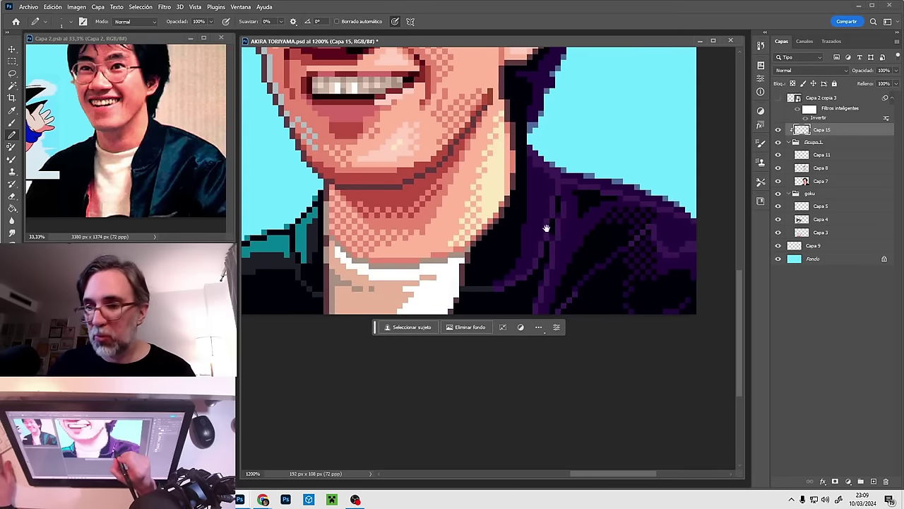
pyautogui.keyDown('alt'); pyautogui.click(516, 206); pyautogui.keyUp('alt')
pyautogui.keyDown('alt'); pyautogui.click(535, 189); pyautogui.keyUp('alt')
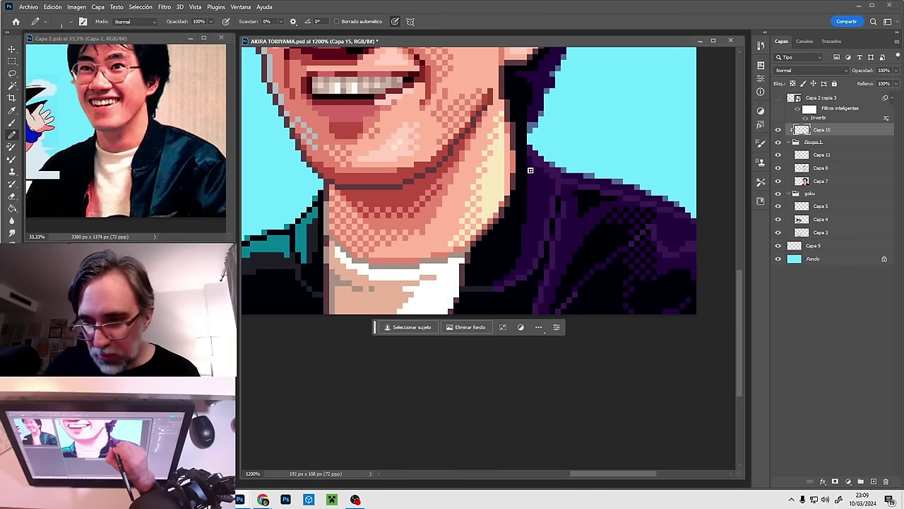
pyautogui.keyDown('alt'); pyautogui.click(528, 249); pyautogui.keyUp('alt')
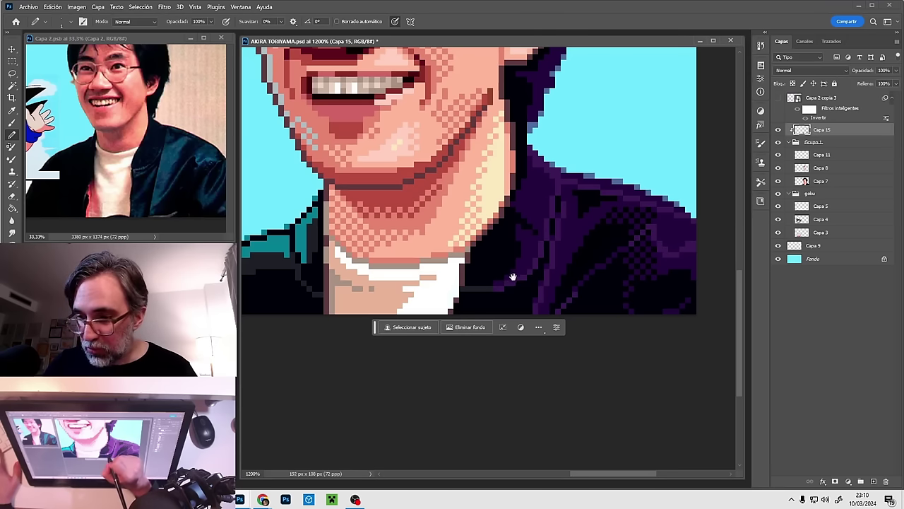
pyautogui.keyDown('ctrl'); pyautogui.click(518, 255); pyautogui.keyUp('ctrl')
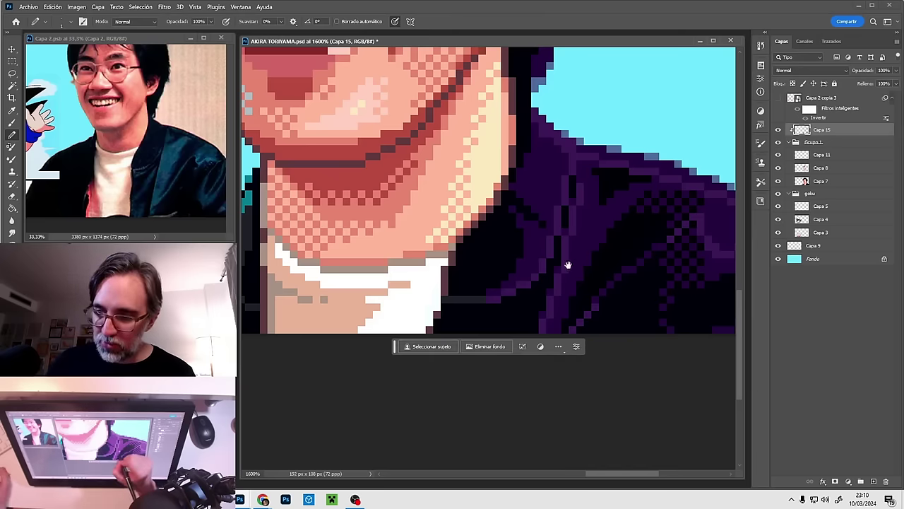
# Step: Paint a black shadow strip below the shoulder's upper edge next to the collar and darken the adjoining purple highlight line
pyautogui.scroll(-1, 624, 264)
pyautogui.scroll(-1, 621, 270)
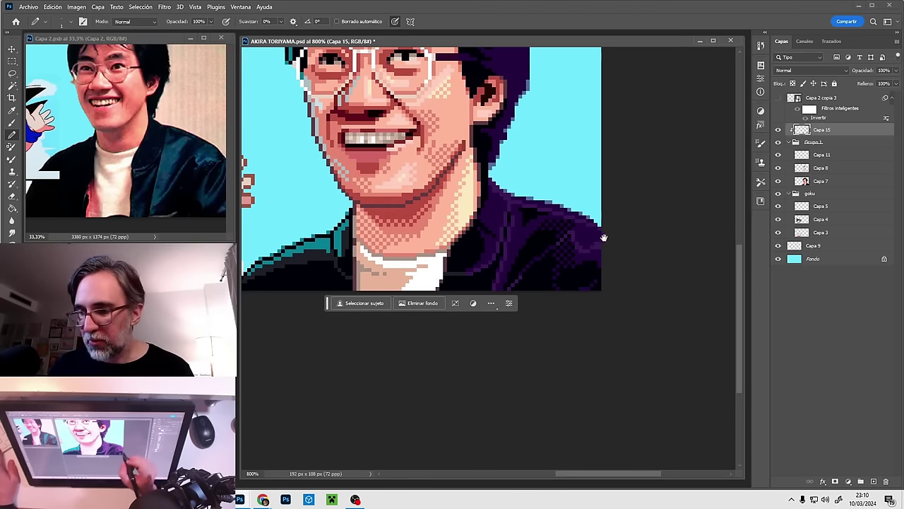
pyautogui.scroll(2, 543, 215)
pyautogui.scroll(2, 546, 212)
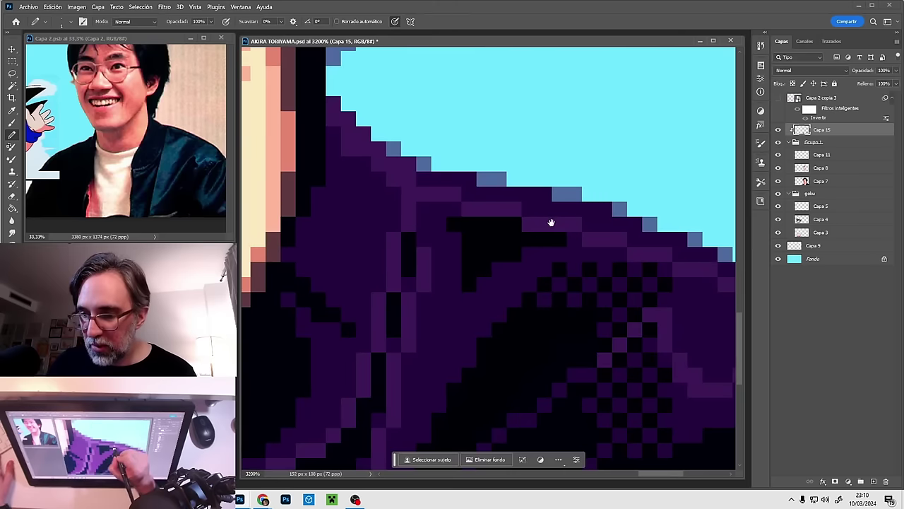
pyautogui.moveTo(482, 193)
pyautogui.mouseDown()
pyautogui.moveTo(565, 220)
pyautogui.moveTo(537, 209)
pyautogui.moveTo(571, 211)
pyautogui.mouseUp()
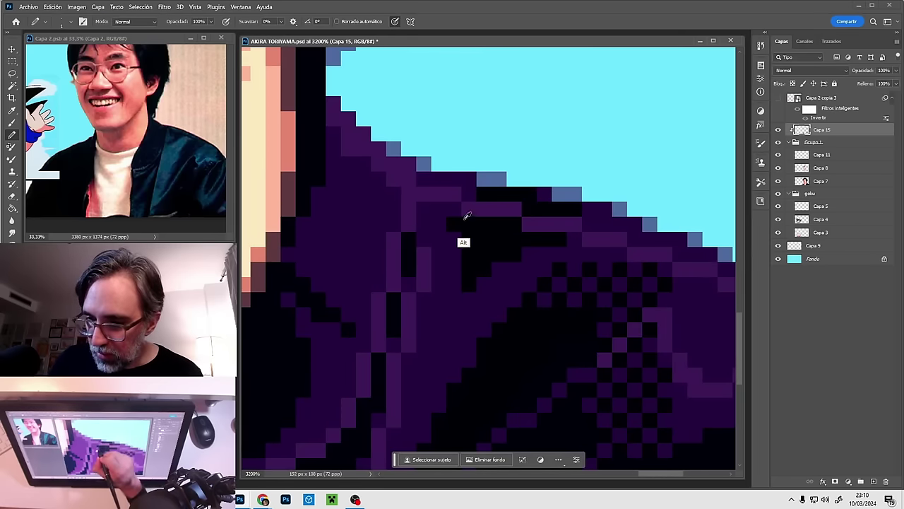
pyautogui.moveTo(462, 209)
pyautogui.mouseDown()
pyautogui.moveTo(484, 206)
pyautogui.moveTo(559, 226)
pyautogui.mouseUp()
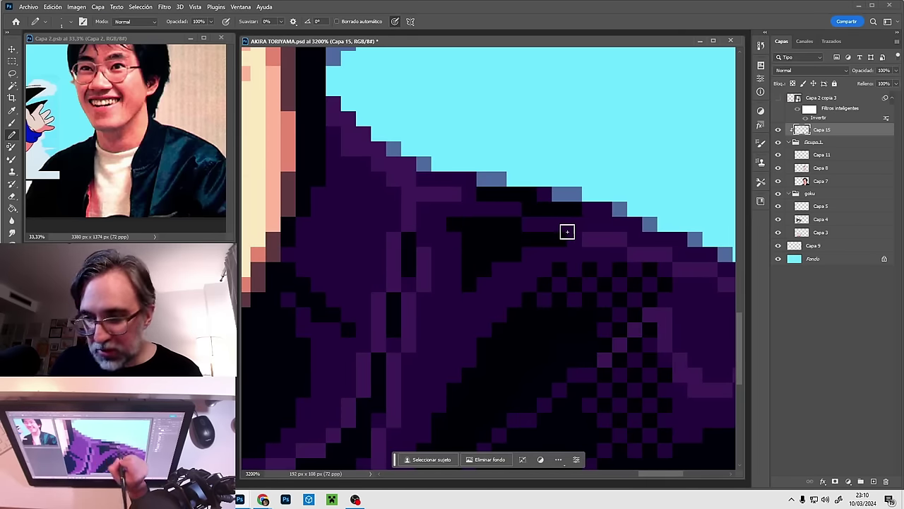
pyautogui.scroll(-3, 544, 283)
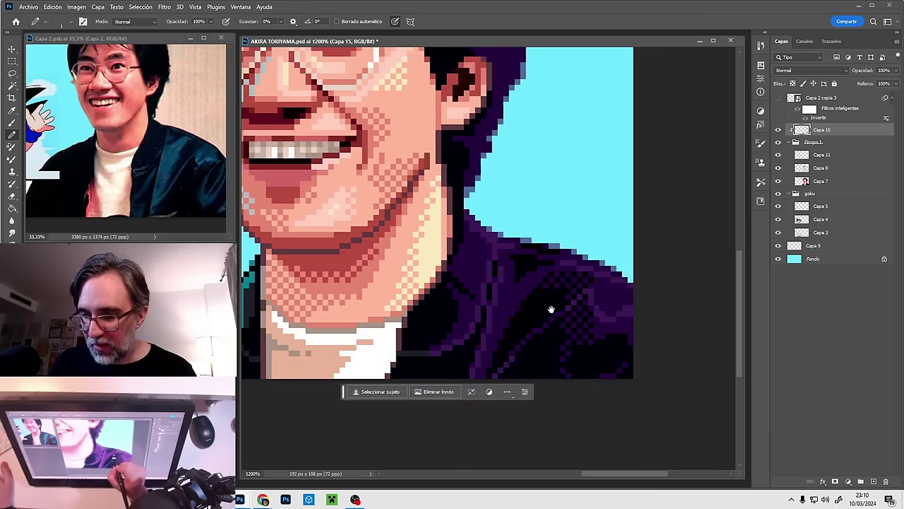
# Step: Extend the lighter purple fold highlight on the purple-lit shoulder of the jacket out to the canvas edge
pyautogui.scroll(1, 520, 289)
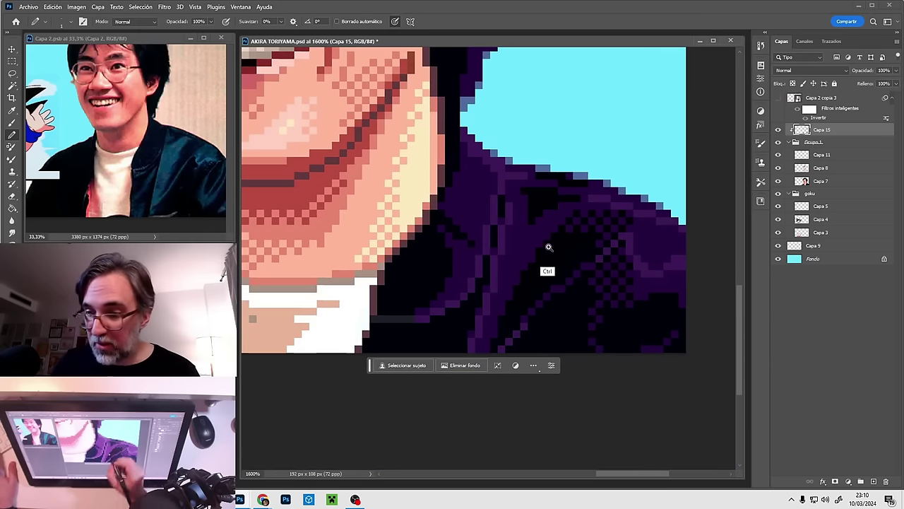
pyautogui.scroll(2, 558, 233)
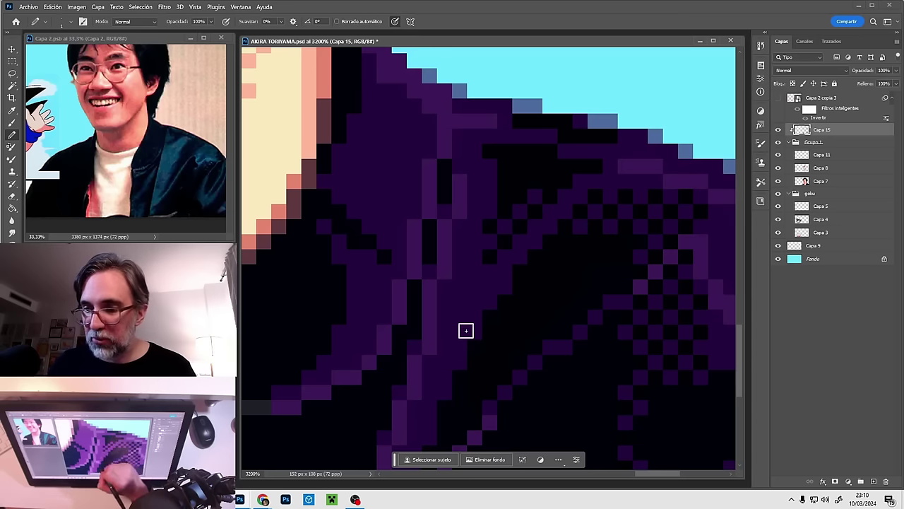
pyautogui.keyDown('ctrl'); pyautogui.keyDown('alt'); pyautogui.click(550, 255); pyautogui.keyUp('alt'); pyautogui.keyUp('ctrl')
pyautogui.keyDown('ctrl'); pyautogui.keyDown('alt'); pyautogui.click(552, 259); pyautogui.keyUp('alt'); pyautogui.keyUp('ctrl')
pyautogui.moveTo(601, 315); pyautogui.dragTo(512, 270)
pyautogui.keyDown('ctrl'); pyautogui.click(543, 254); pyautogui.keyUp('ctrl')
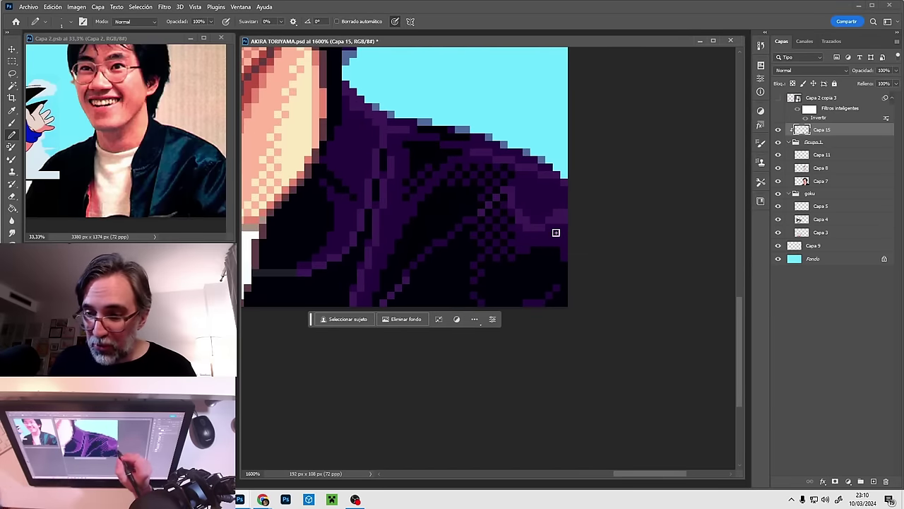
pyautogui.keyDown('alt'); pyautogui.click(533, 207); pyautogui.keyUp('alt')
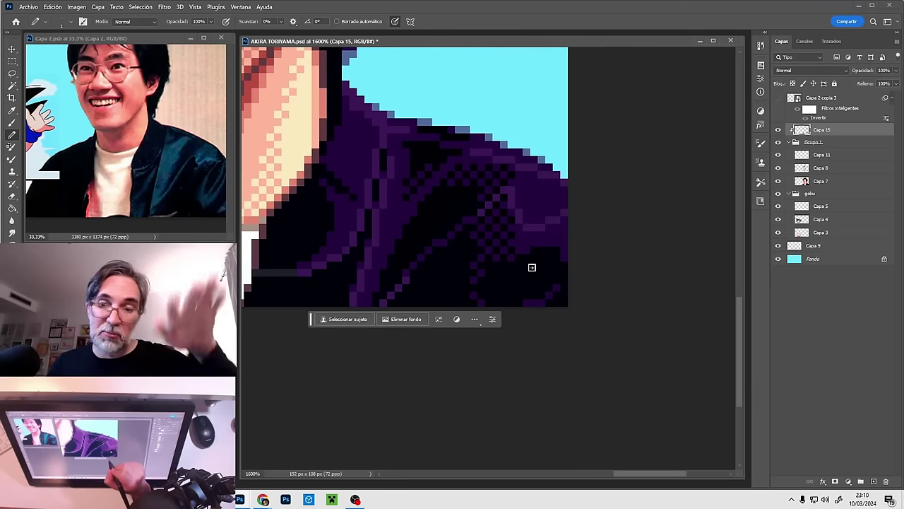
pyautogui.moveTo(529, 243); pyautogui.dragTo(603, 280)
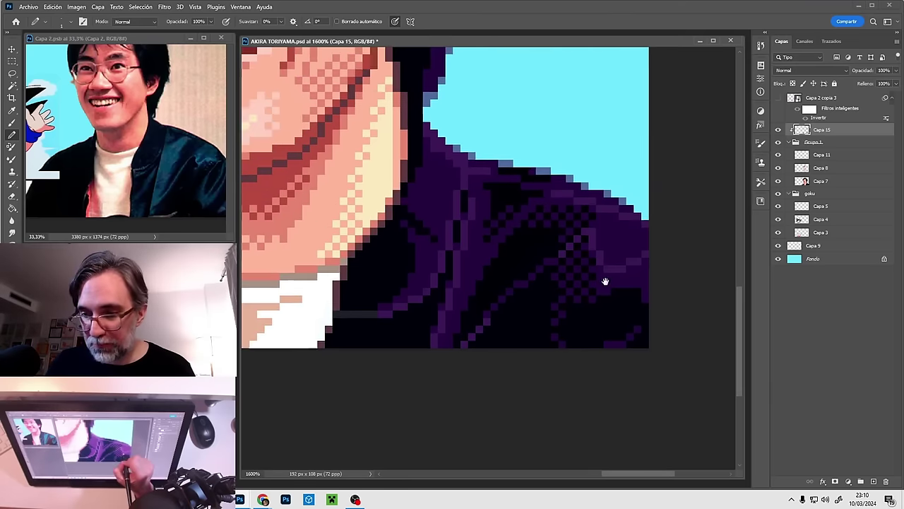
pyautogui.keyDown('alt'); pyautogui.click(604, 255); pyautogui.keyUp('alt')
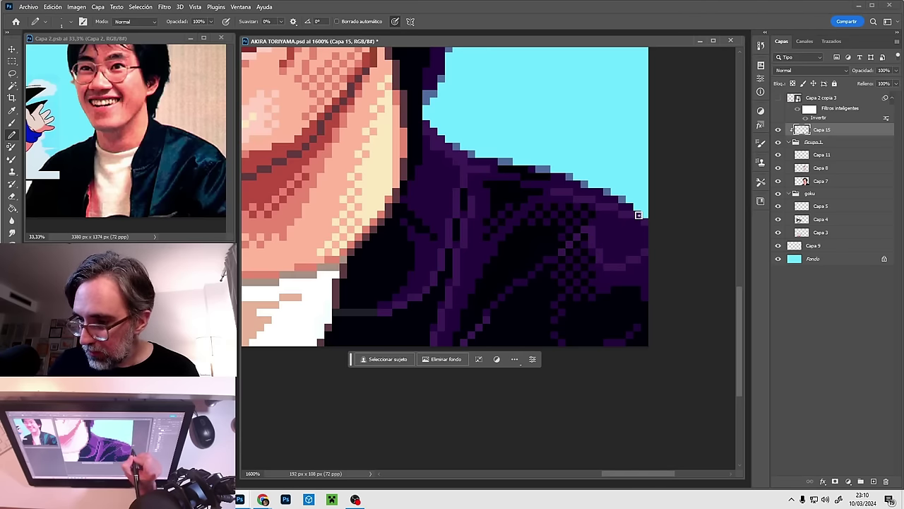
# Step: Review the whole composition and compare it with the jacket shading layer Capa 15 hidden and shown
pyautogui.scroll(-4, 582, 260)
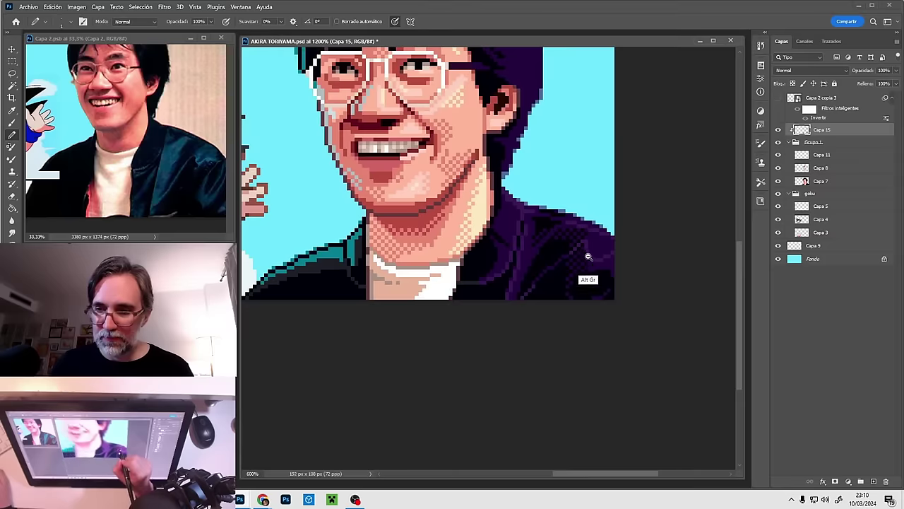
pyautogui.moveTo(595, 337); pyautogui.dragTo(611, 371)
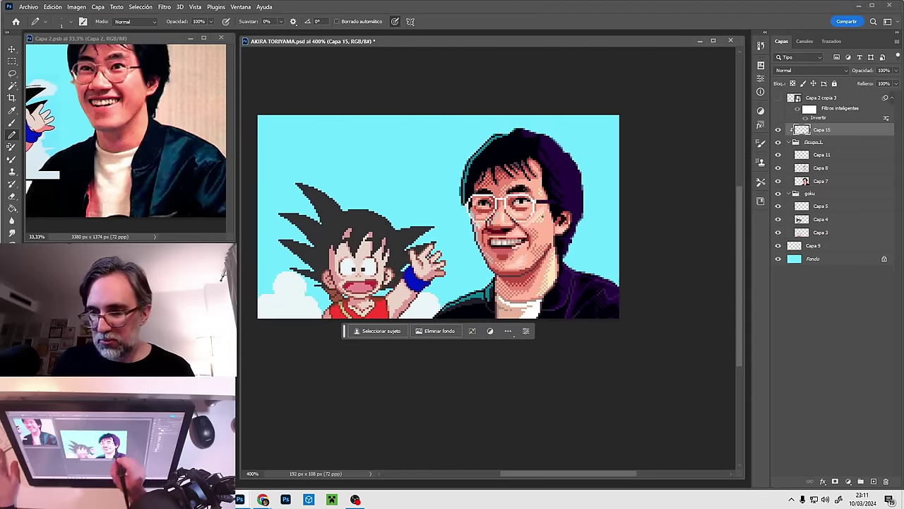
pyautogui.moveTo(572, 278); pyautogui.dragTo(546, 294)
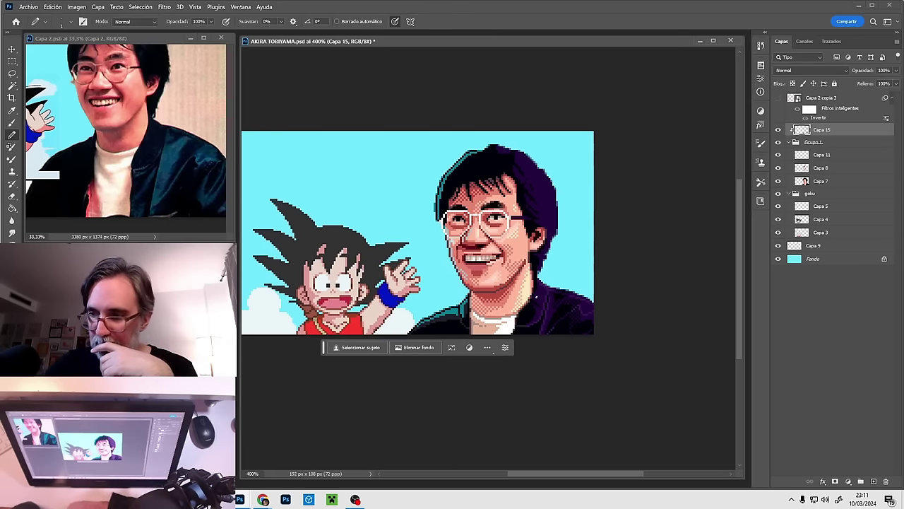
pyautogui.click(778, 130)
pyautogui.click(779, 130)
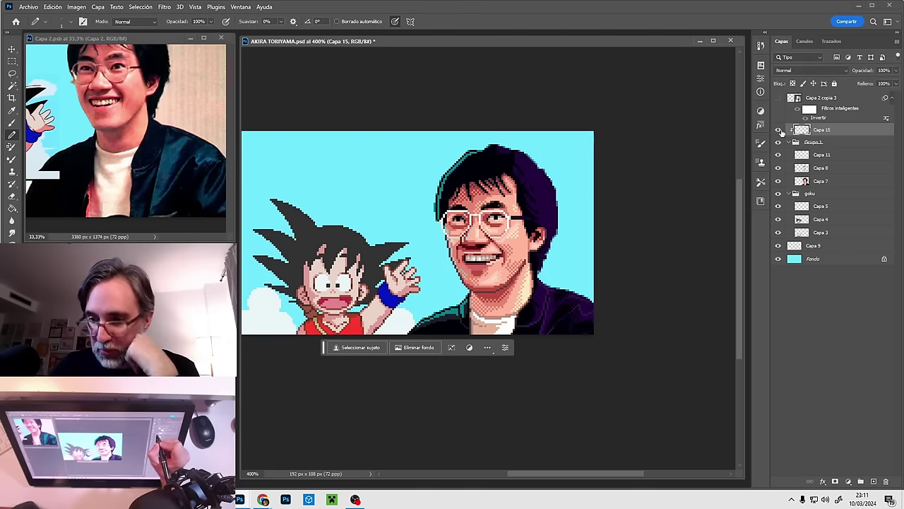
pyautogui.click(779, 130)
pyautogui.click(778, 130)
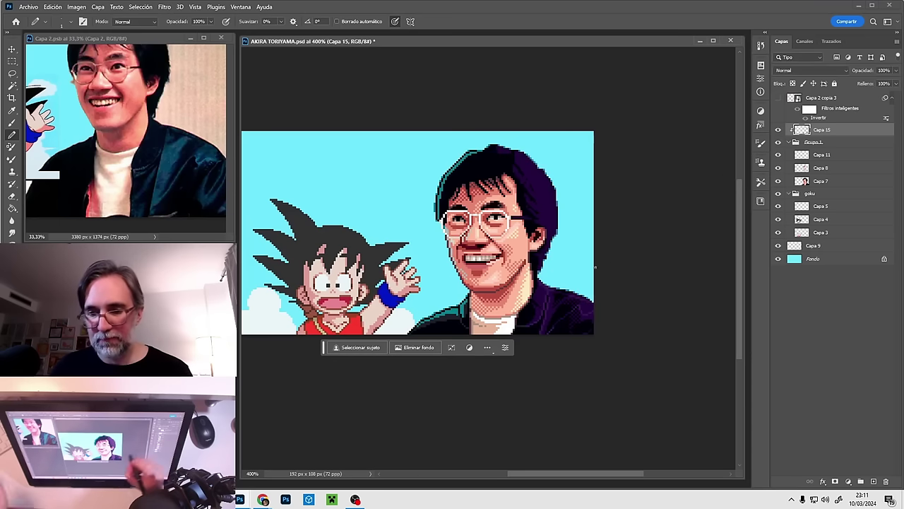
# Step: Create a new layer at the top of the goku group
pyautogui.moveTo(298, 283); pyautogui.dragTo(360, 282)
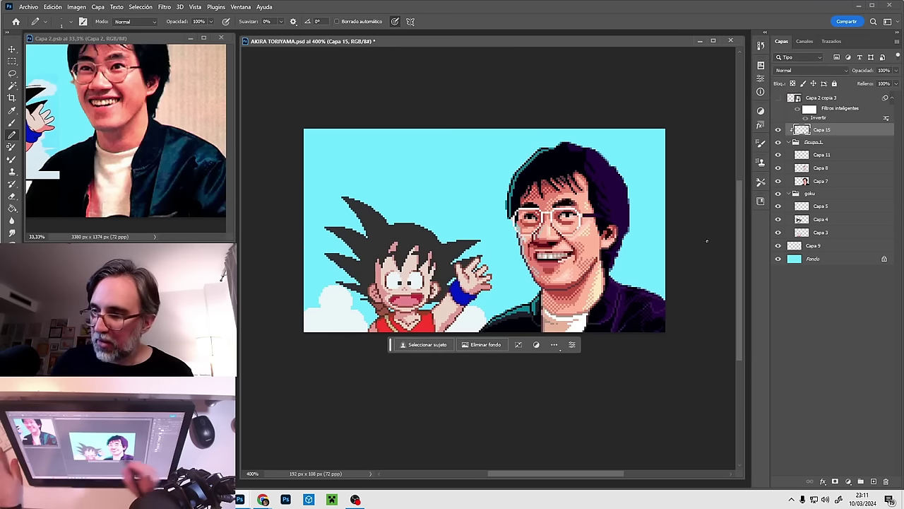
pyautogui.click(823, 197)
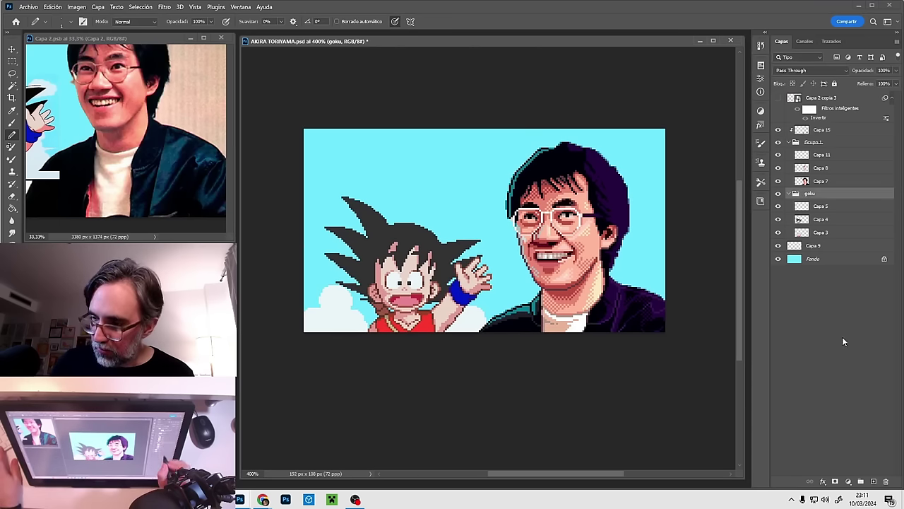
pyautogui.click(873, 481)
# Step: Paint light cyan highlights inside the lower edge and tip of Goku's second hair spike and in the tip of the third spike
pyautogui.moveTo(397, 284); pyautogui.dragTo(502, 313)
pyautogui.keyDown('ctrl'); pyautogui.click(349, 296); pyautogui.keyUp('ctrl')
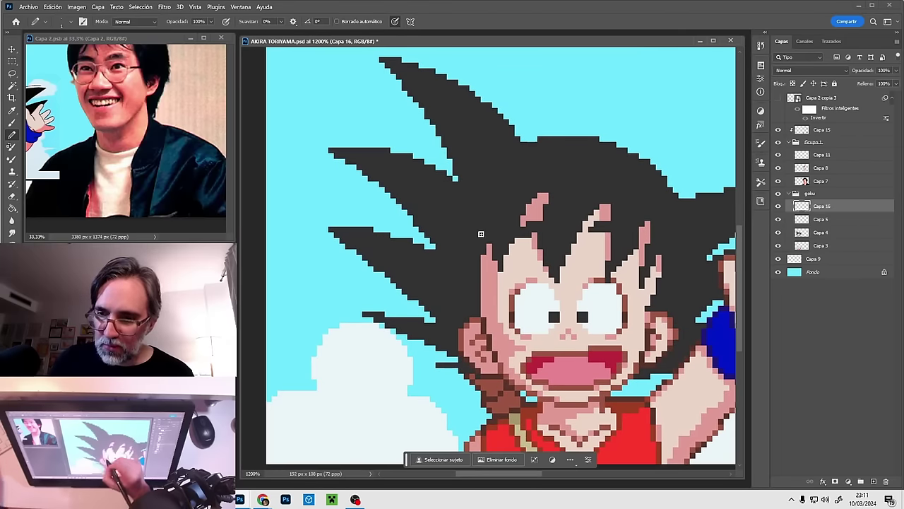
pyautogui.keyDown('shift'); pyautogui.click(422, 222); pyautogui.keyUp('shift')
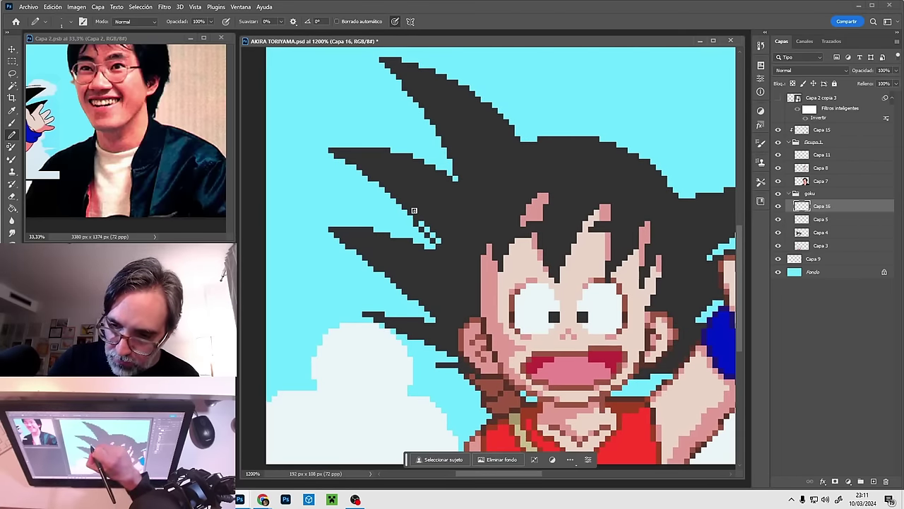
pyautogui.click(415, 212)
pyautogui.keyDown('shift'); pyautogui.click(381, 178); pyautogui.keyUp('shift')
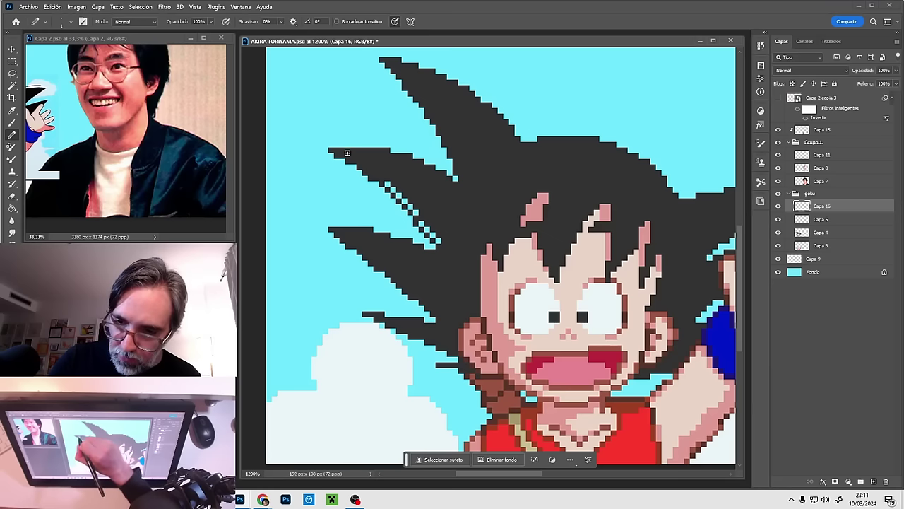
pyautogui.moveTo(347, 154); pyautogui.dragTo(387, 155)
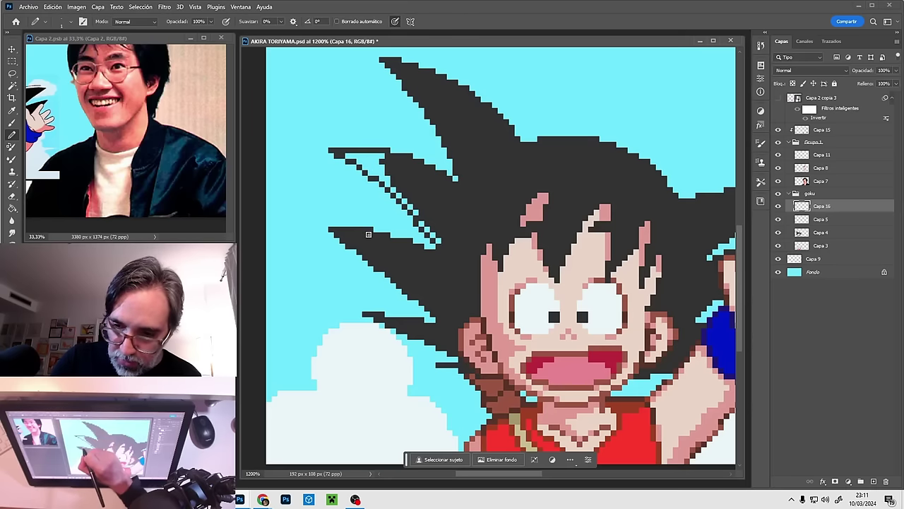
pyautogui.moveTo(368, 234); pyautogui.dragTo(332, 232)
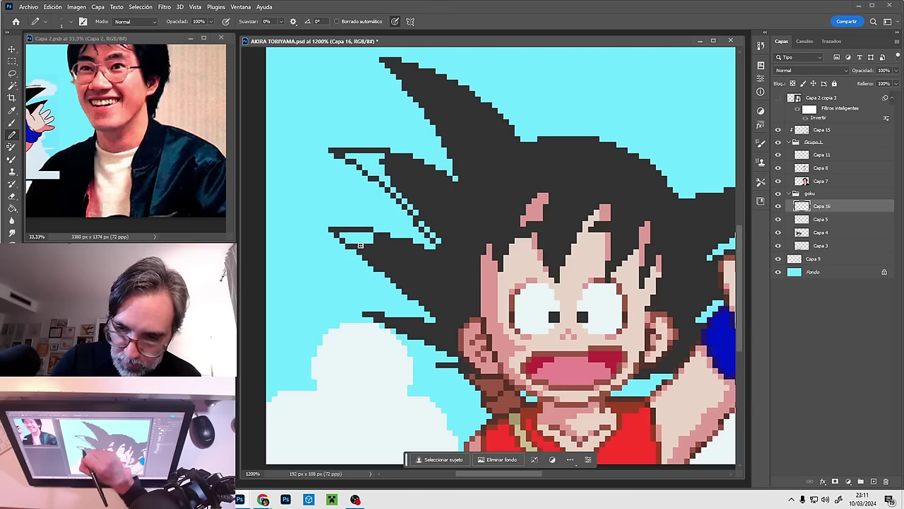